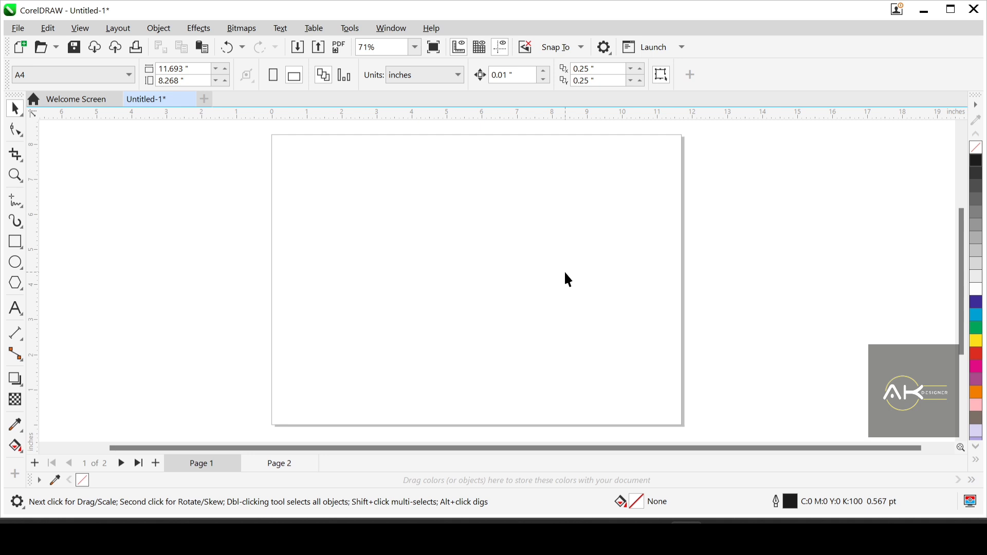
Step: Activate the Graph Paper tool to view its column and row settings, and return to the Pick tool
click(17, 288)
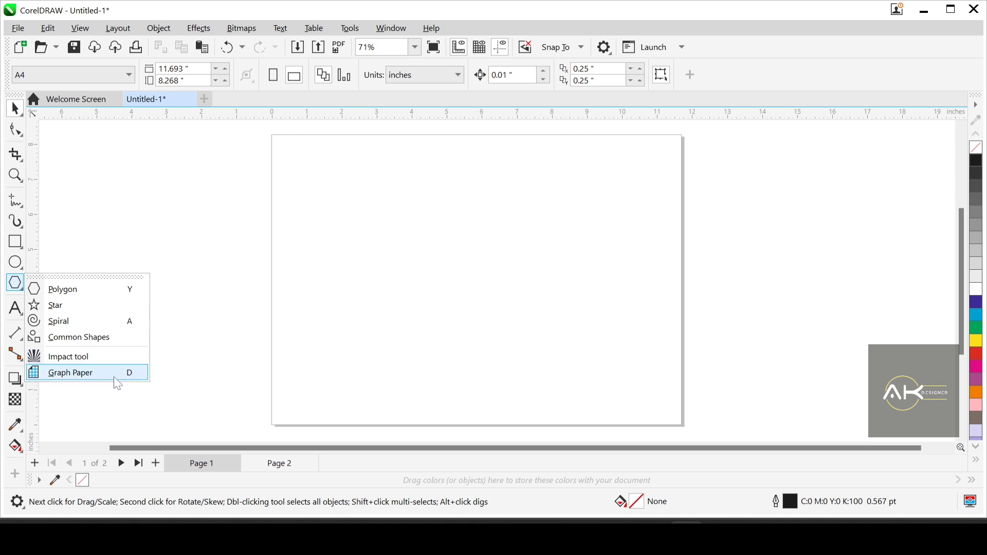
click(96, 376)
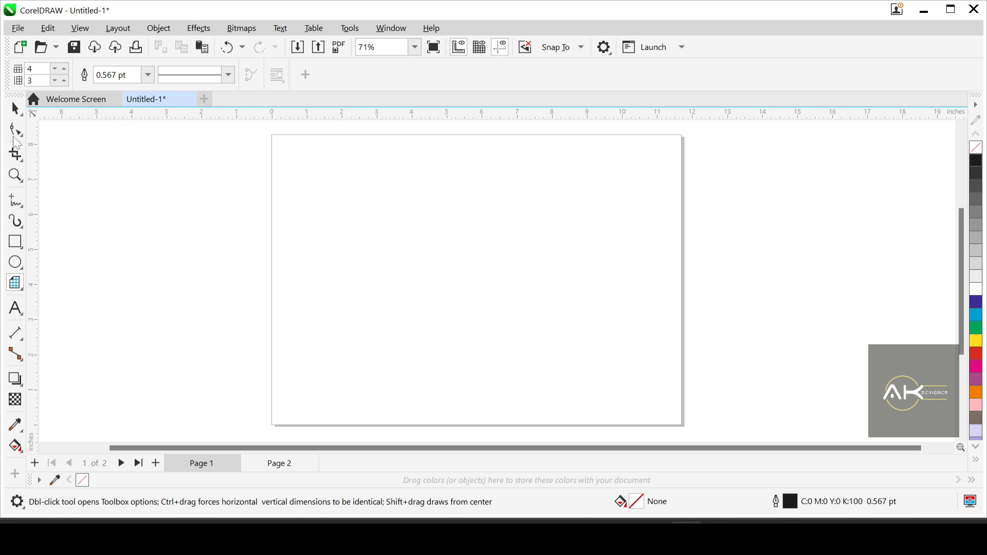
click(16, 110)
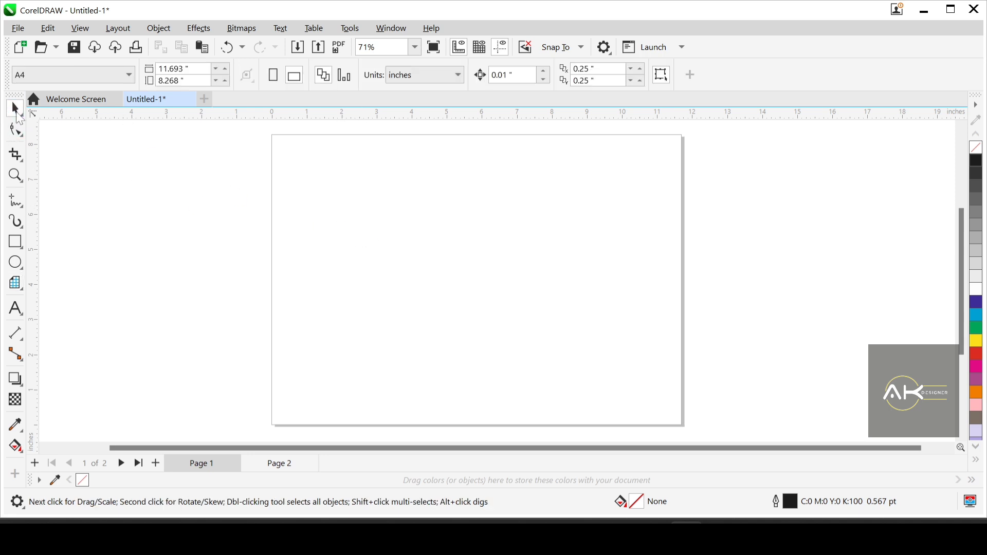
Step: Draw an L-shaped line with the Pen tool, one vertical and one horizontal segment, about 4.6 by 4.2 inches
click(21, 200)
click(61, 254)
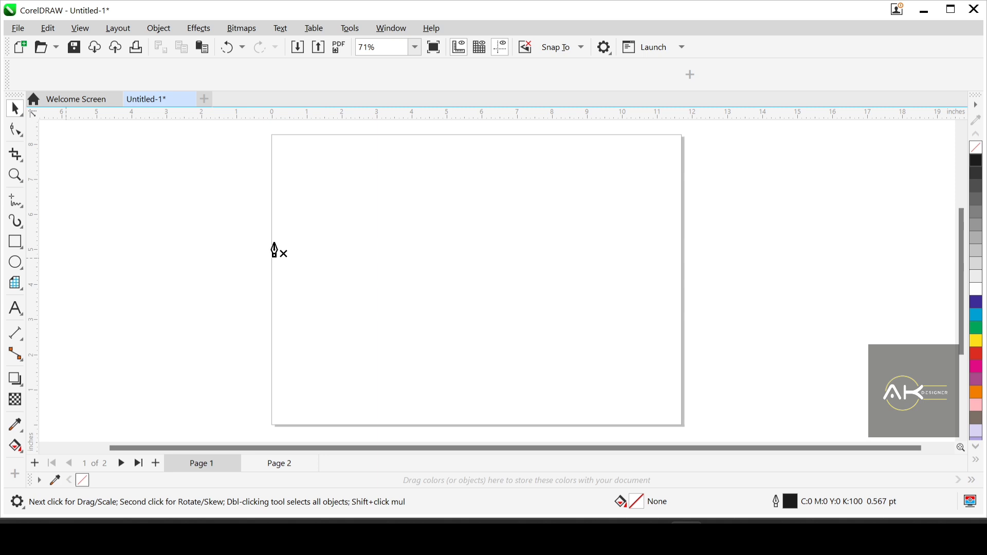
click(331, 192)
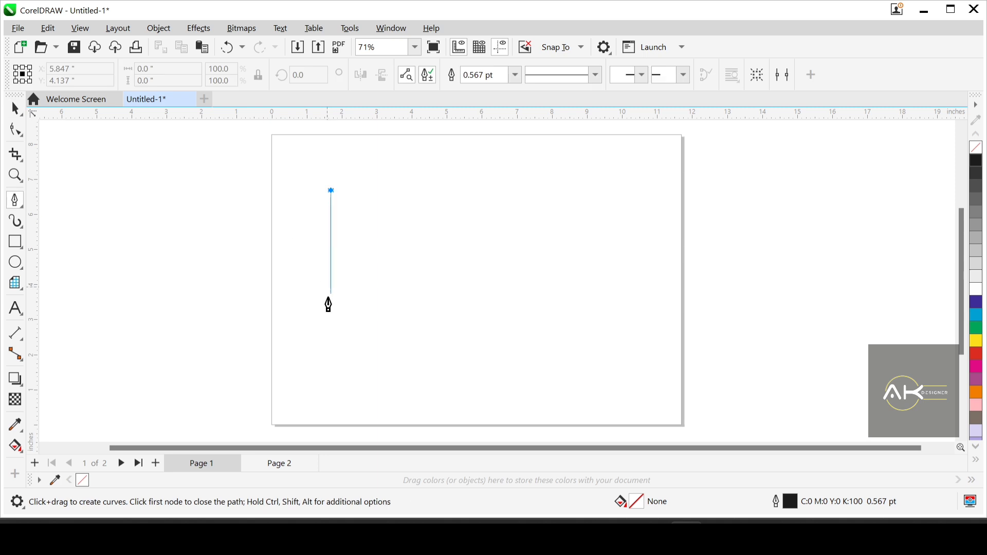
double_click(330, 344)
click(331, 340)
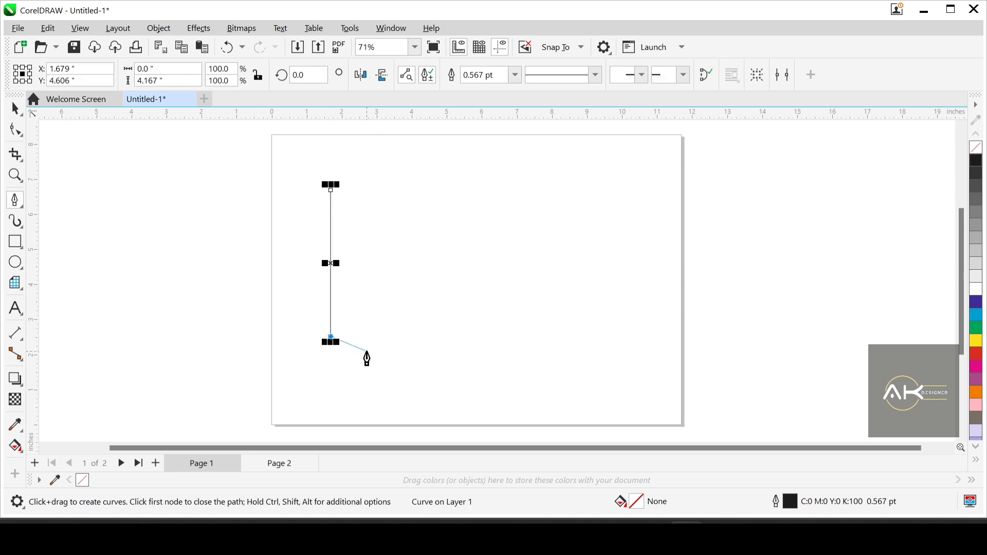
double_click(493, 342)
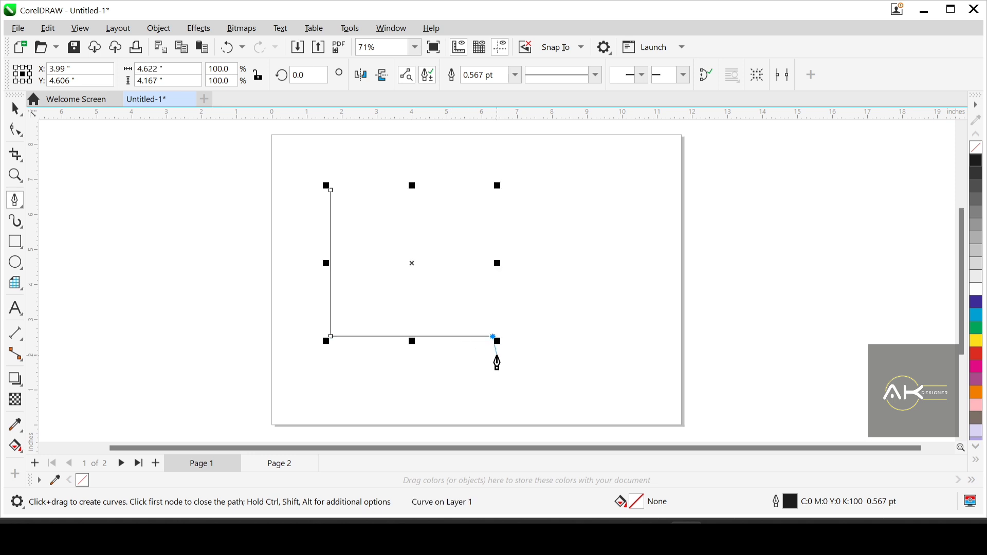
Step: Add the bold Arial label "Verticle" above the vertical line and enlarge it to about 54 pt
key(F8)
click(303, 170)
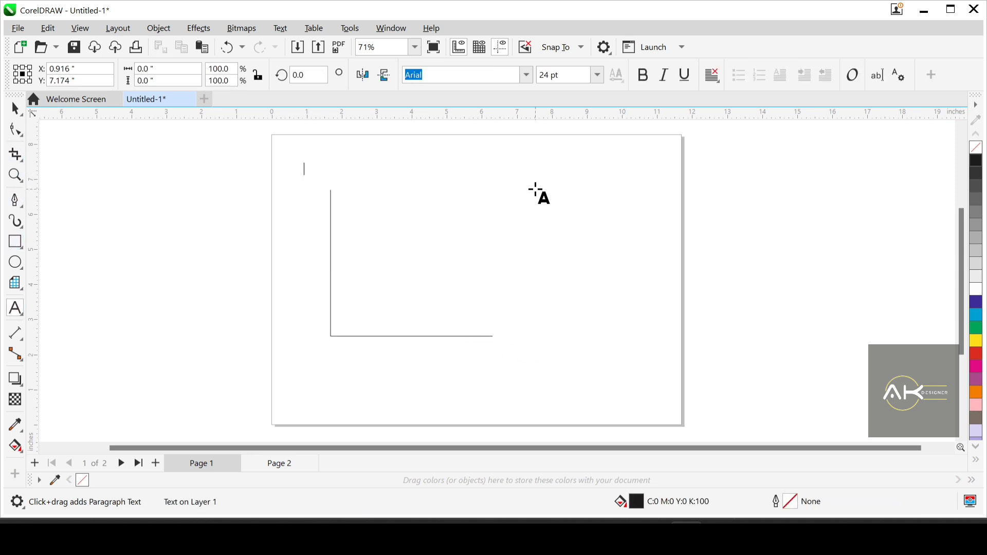
text(Verticle)
click(15, 109)
click(642, 75)
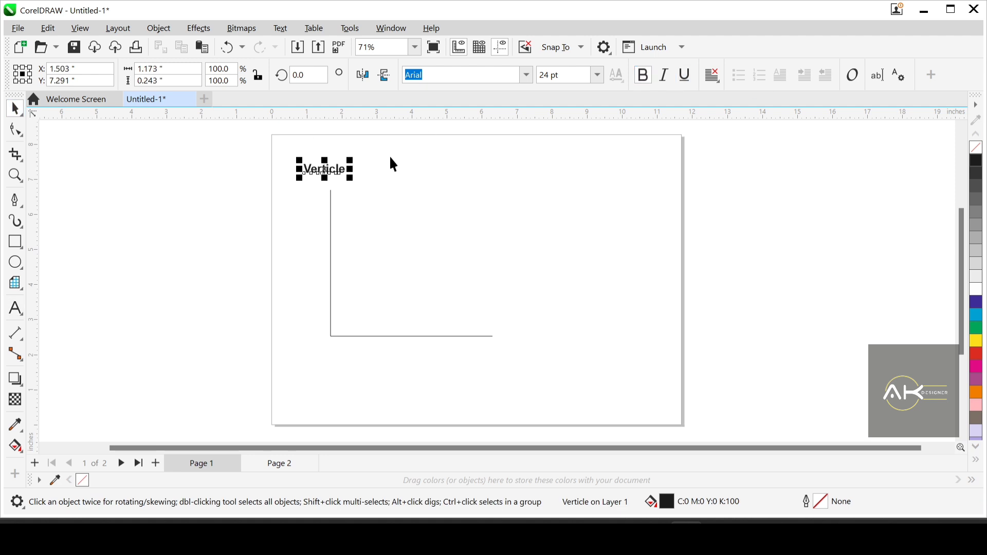
drag(349, 178, 381, 186)
Step: Copy the "Verticle" label below the horizontal line, change the copy's text to "Horizontle", and align it under the line
drag(334, 172, 403, 354)
right_click(403, 354)
key(F8)
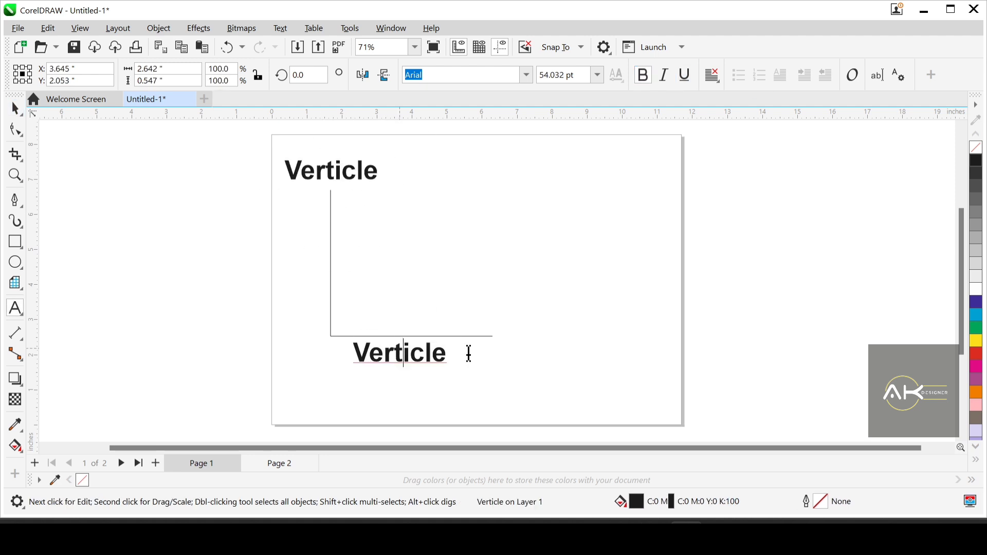
key(ctrl+a)
text(Horizontle)
key(ctrl+space)
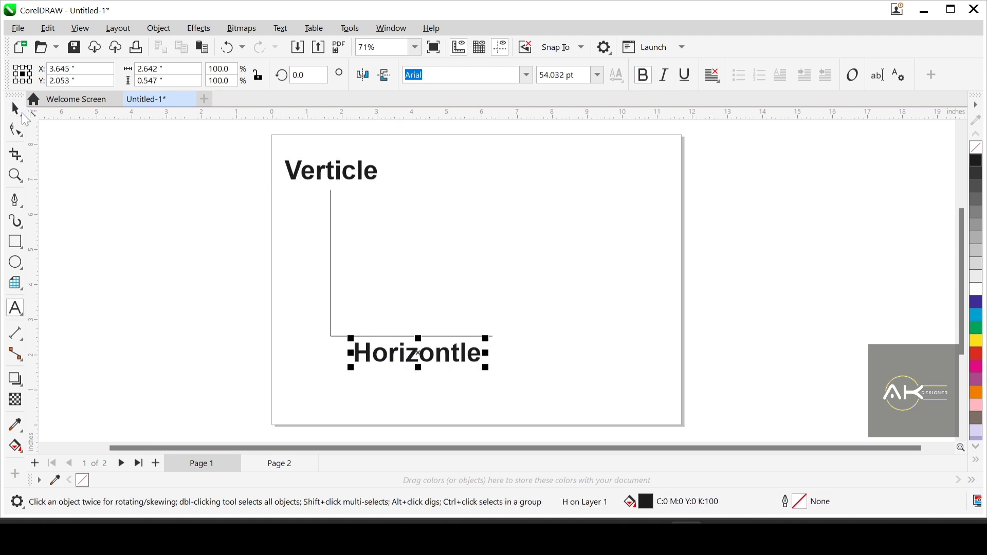
drag(439, 357, 432, 357)
click(396, 239)
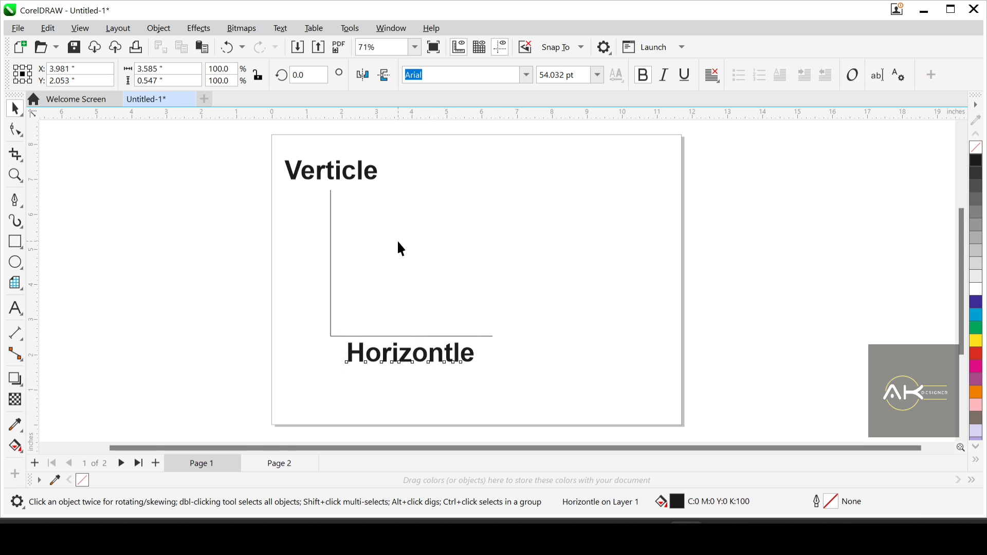
Step: Set the L-shaped line's outline width to 2.0 pt
click(330, 242)
click(473, 76)
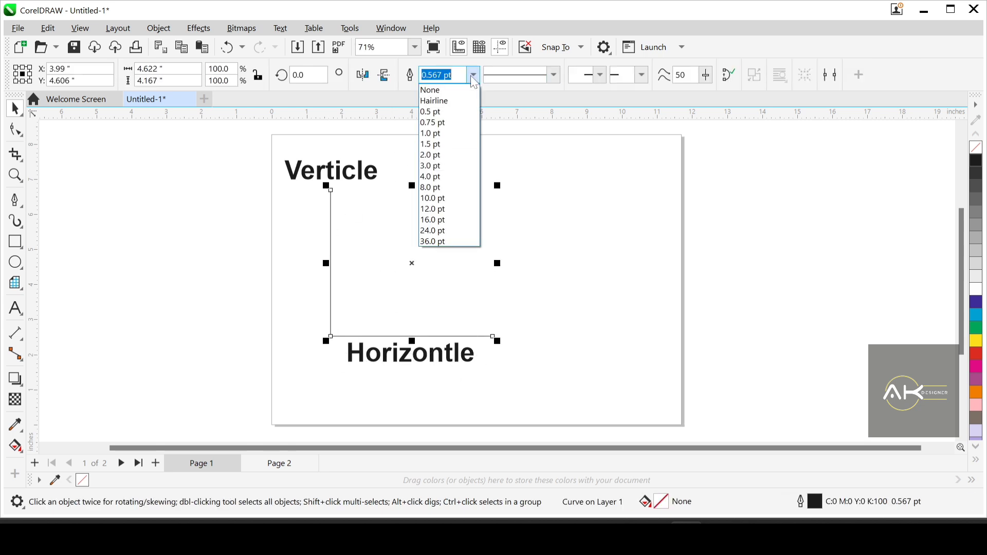
click(446, 155)
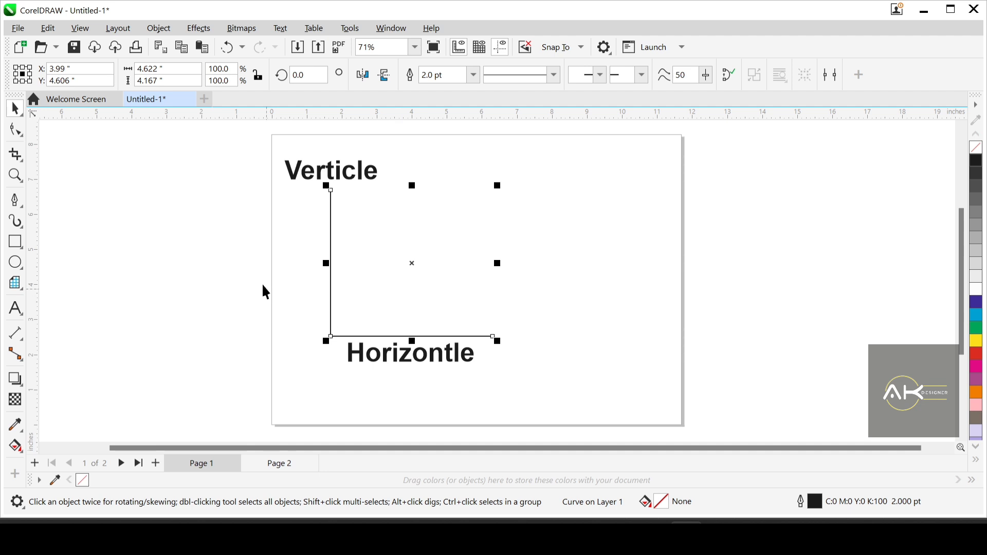
click(252, 221)
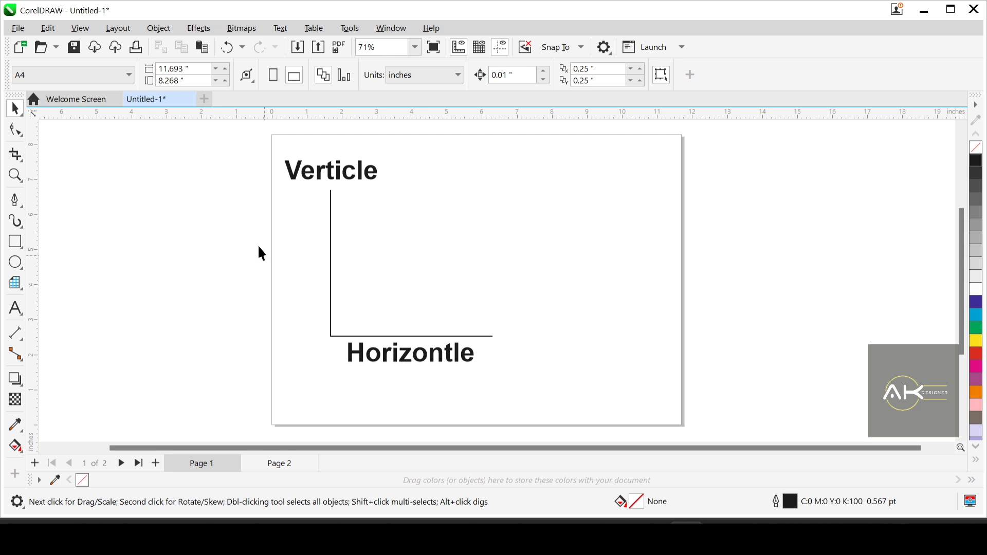
Step: Move the L-shaped line together with both labels off the page to its right side
drag(531, 375, 531, 375)
drag(331, 286, 731, 306)
click(112, 322)
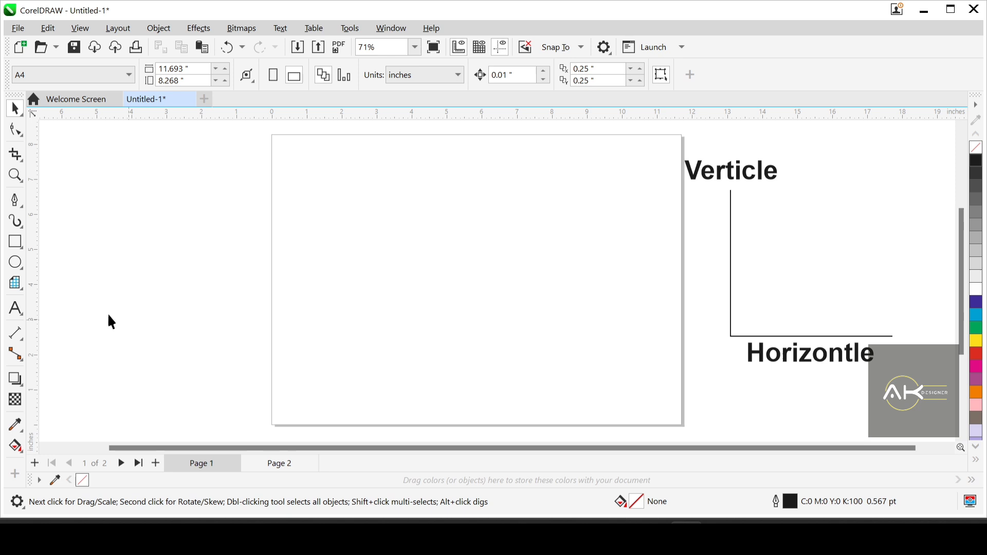
Step: Draw a 4-column, 3-row graph paper grid about 5.84 inches square and shift it toward the page's upper left
click(15, 282)
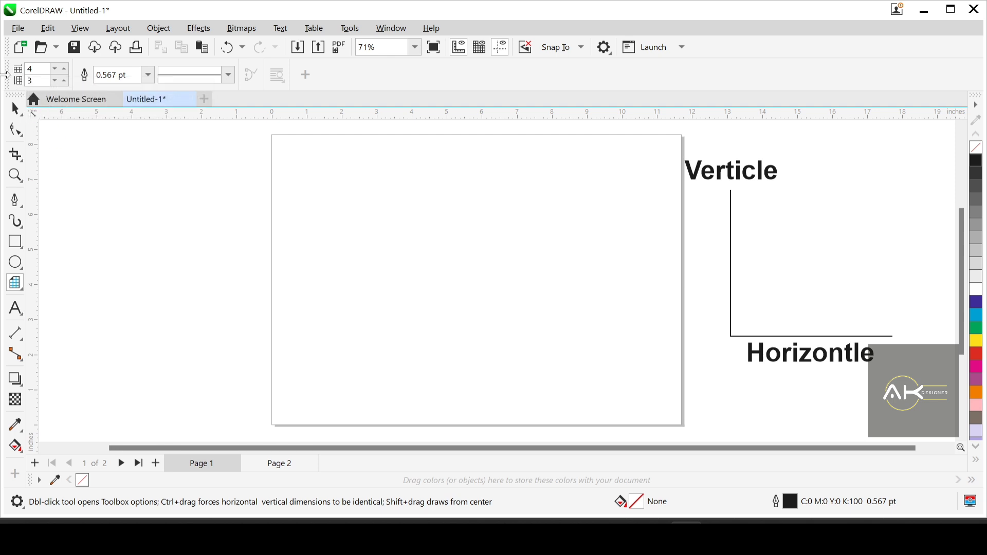
drag(370, 180, 526, 383)
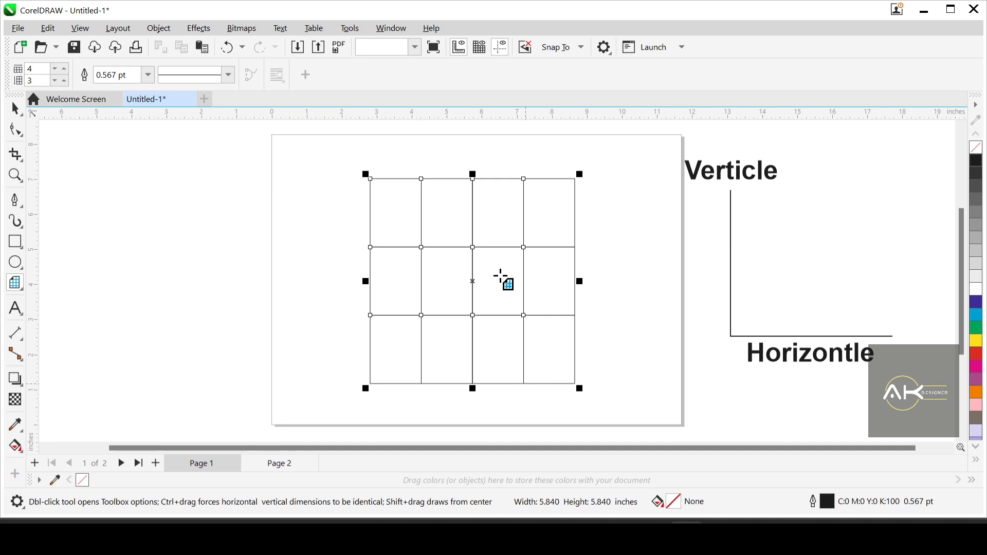
key(space)
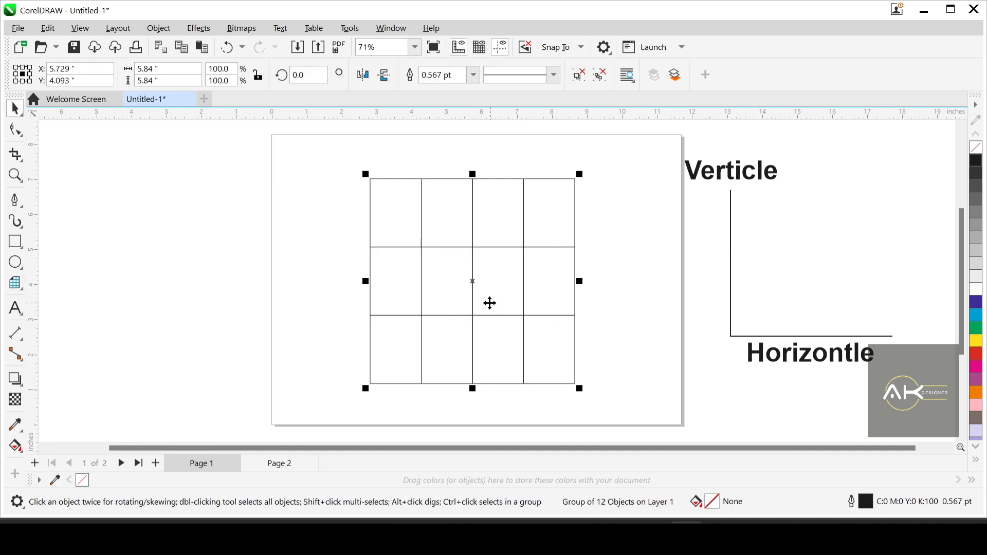
drag(483, 295, 462, 275)
click(633, 255)
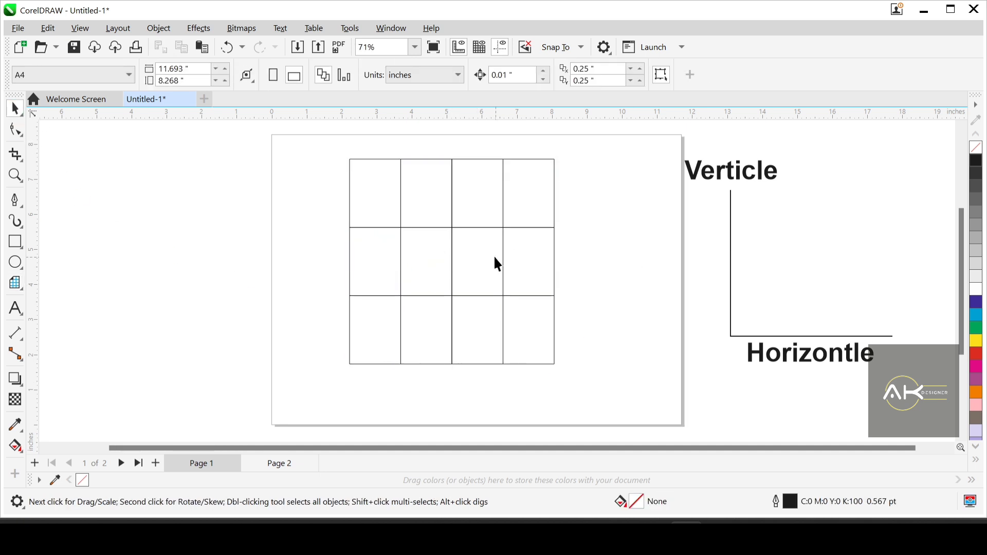
click(453, 256)
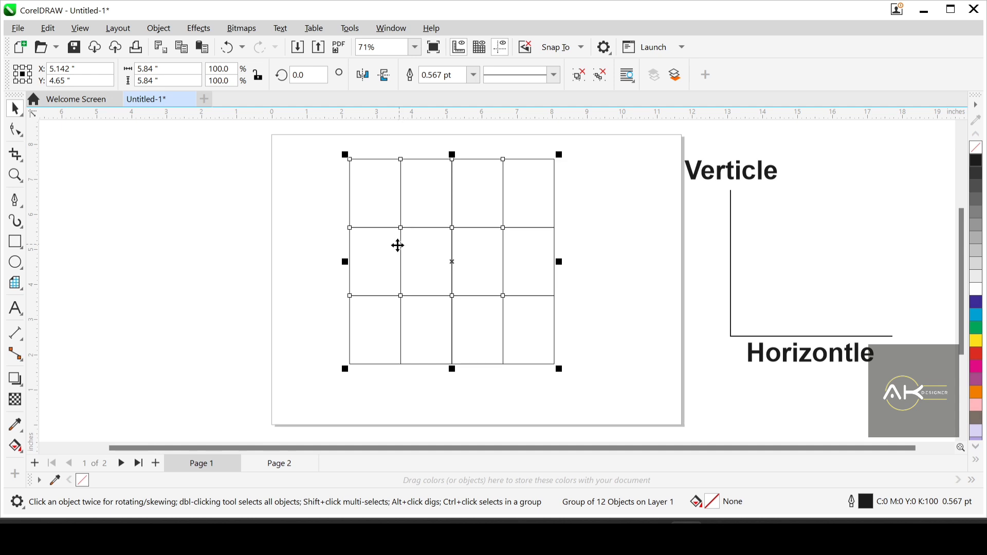
Step: Move the 4-column, 3-row grid slightly left on the page, and delete it
click(15, 283)
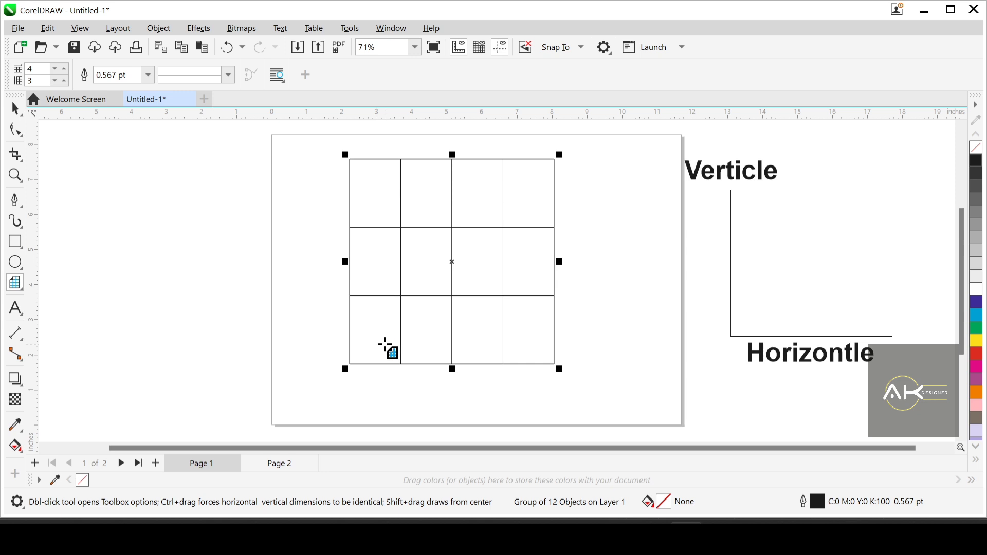
scroll(382, 344, down, 1)
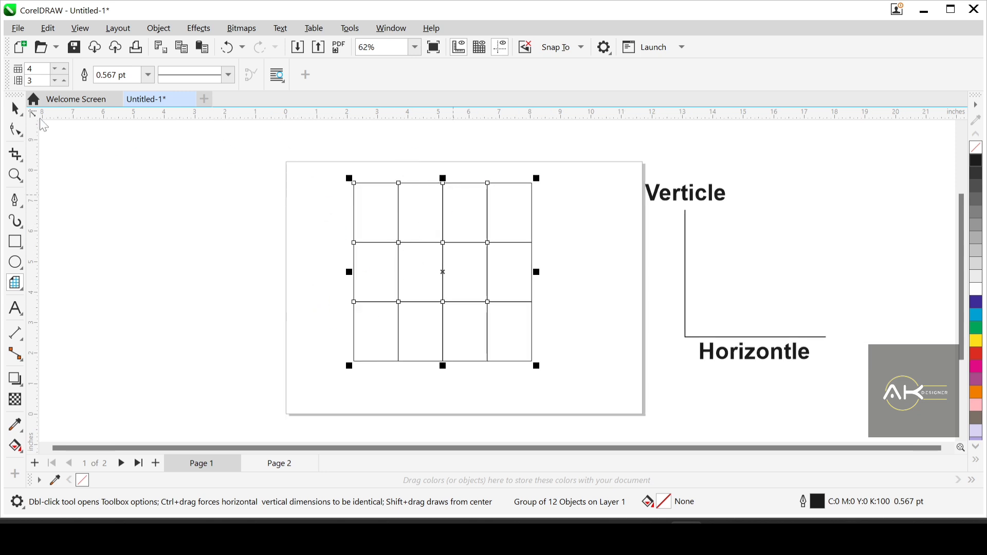
click(15, 109)
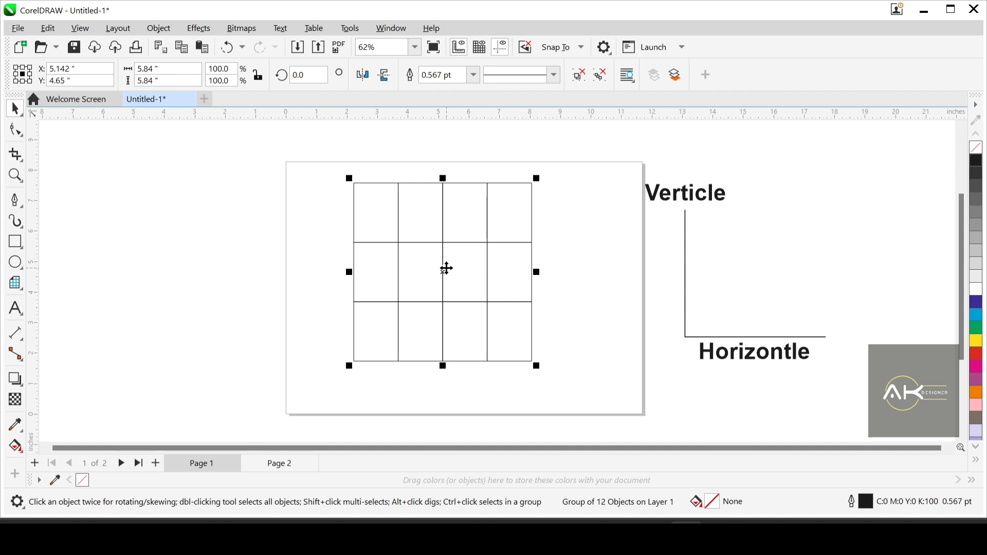
drag(447, 269, 421, 291)
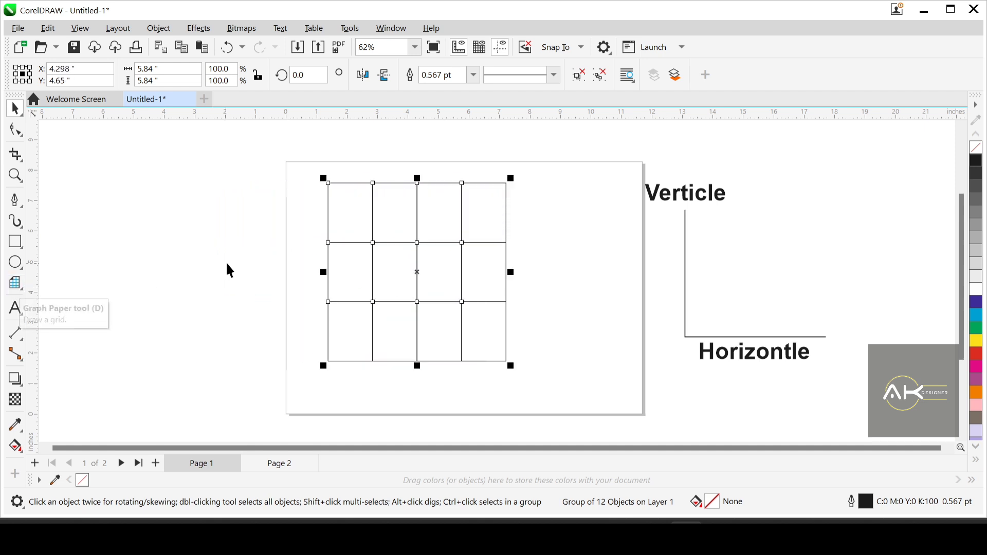
key(Delete)
Step: Draw a graph paper grid with 20 columns and 10 rows, about 7.09 inches square, and move it up within the page
click(15, 282)
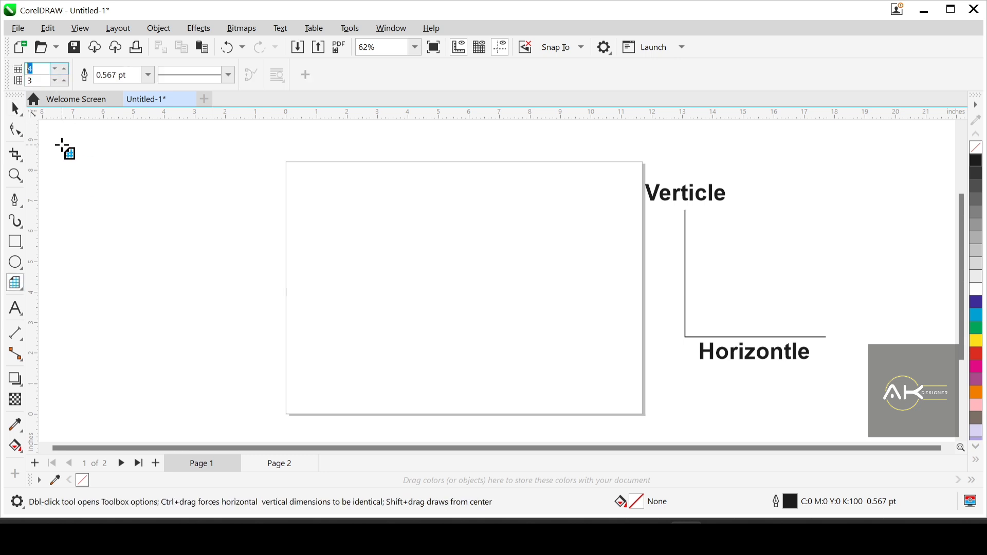
text(20)
key(Tab)
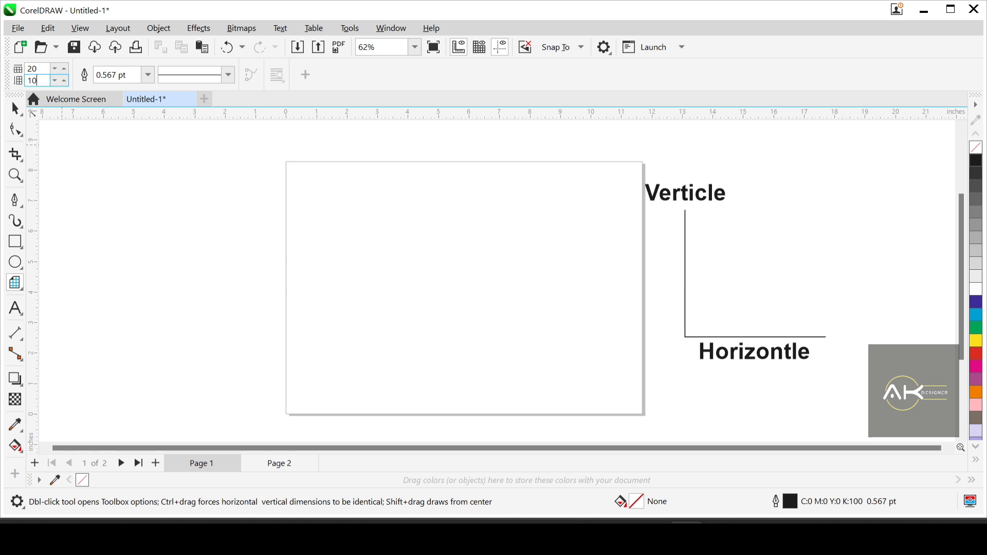
key(Return)
mouse_move(345, 196)
mouse_down()
mouse_move(570, 409)
mouse_move(579, 396)
mouse_move(565, 376)
mouse_up()
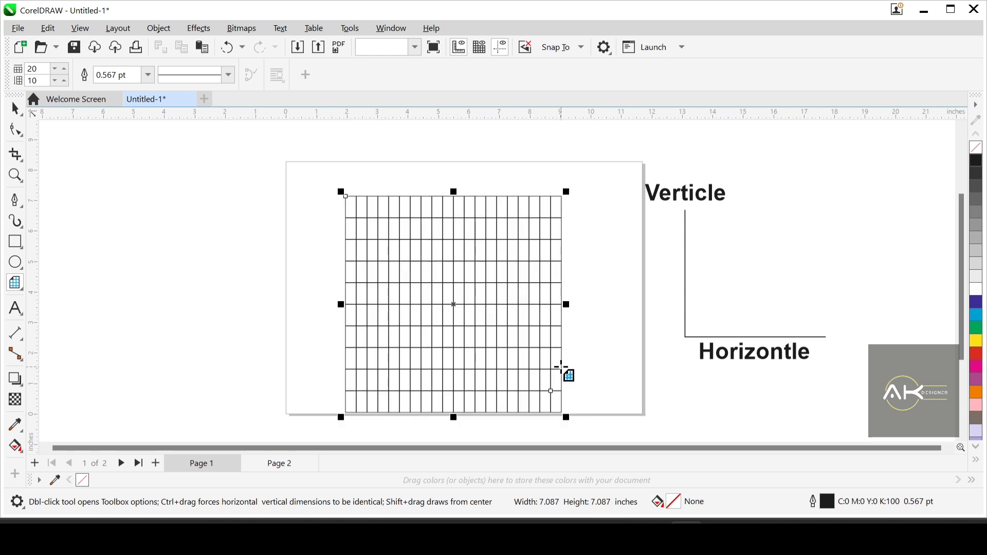
key(space)
drag(454, 295, 454, 280)
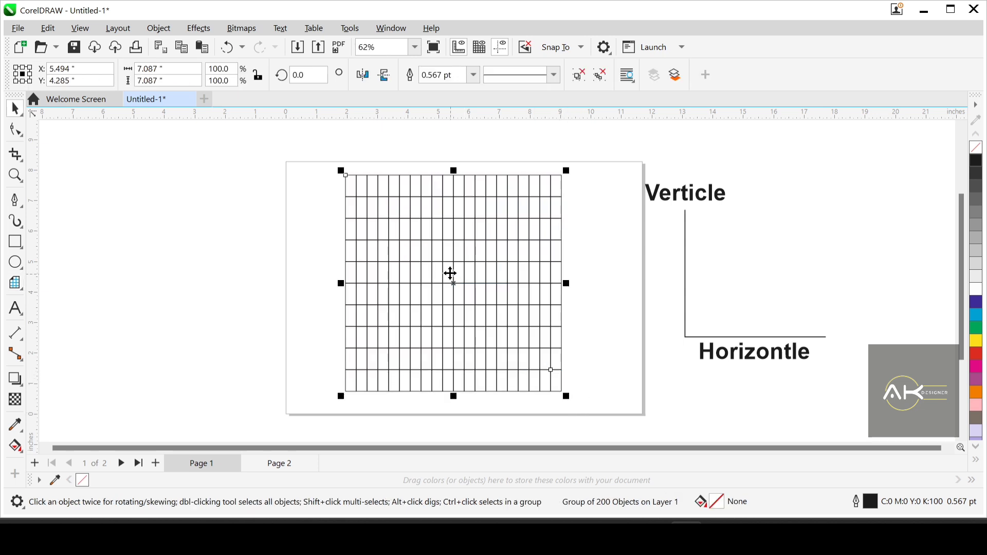
Step: Delete the 20-column, 10-row grid from the page
click(15, 282)
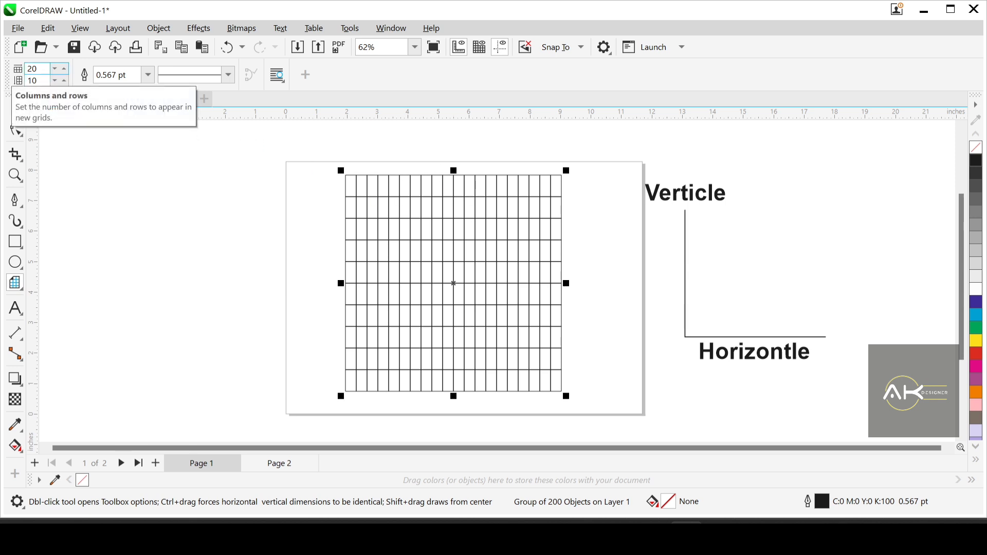
key(Delete)
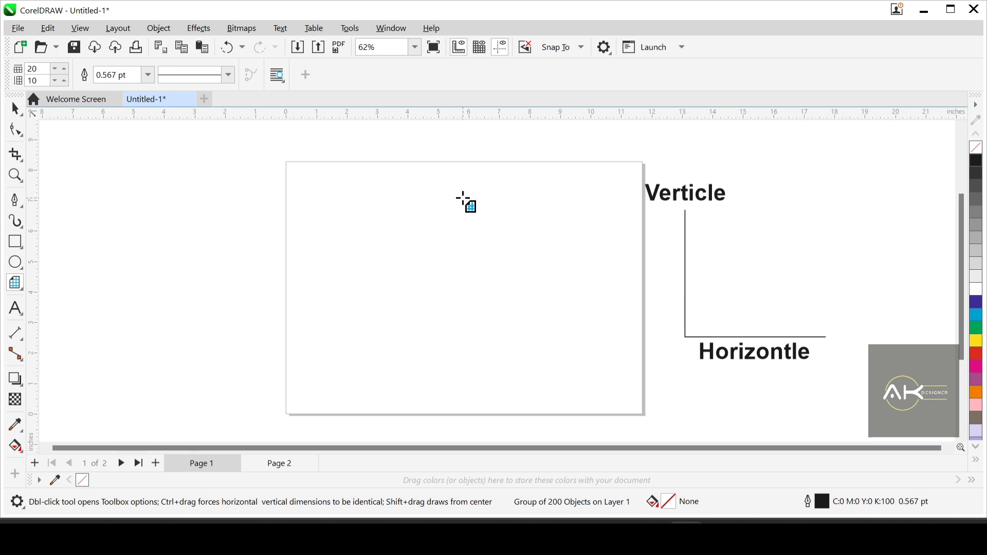
key(space)
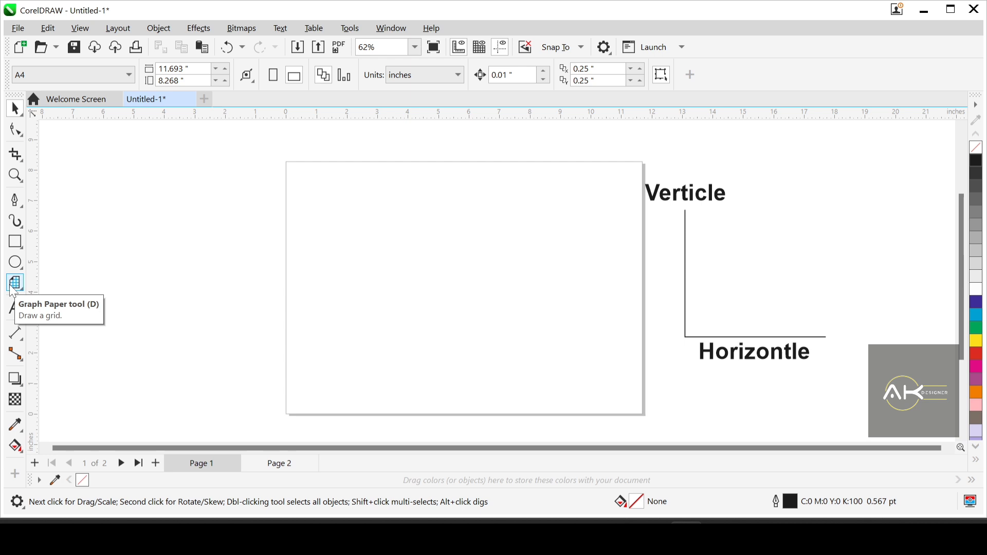
Step: Draw a square graph paper grid with 5 columns and 5 rows on the page
click(14, 290)
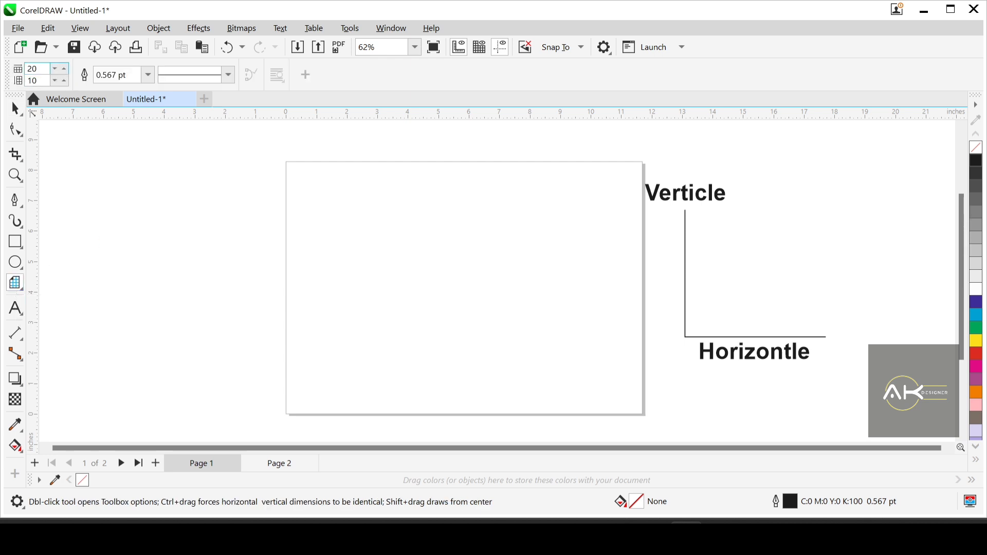
click(39, 68)
text(5)
key(Tab)
text(5)
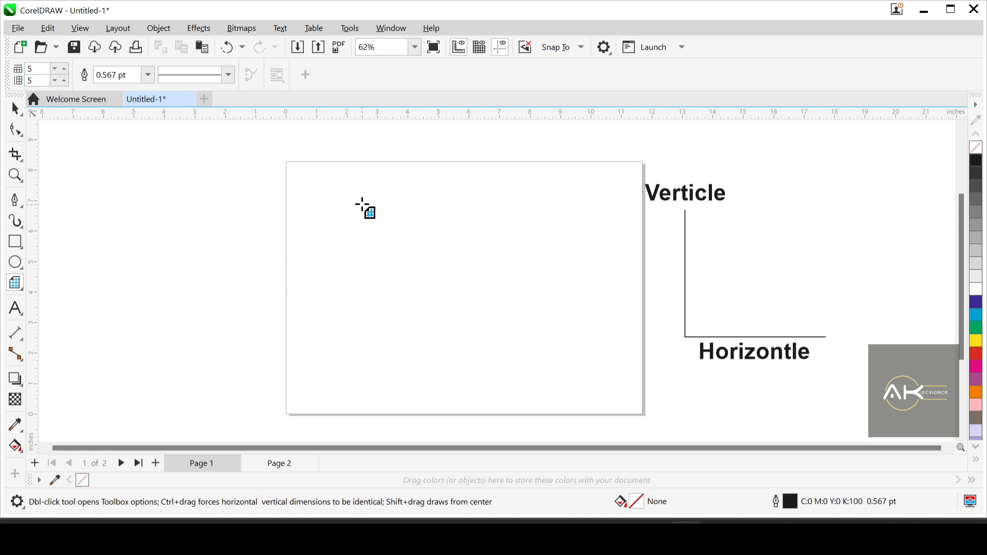
drag(363, 205, 565, 374)
key(space)
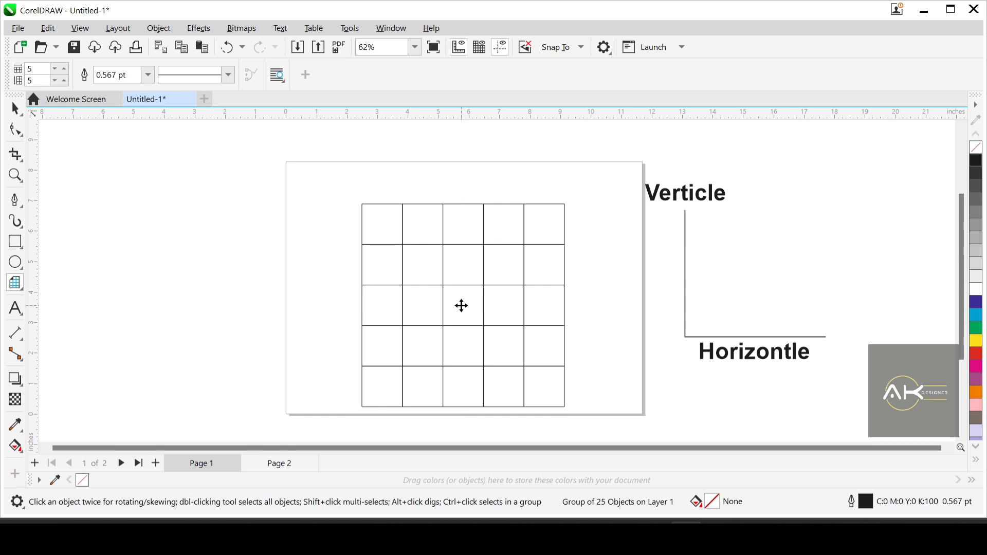
Step: Move the 5-column, 5-row grid up within the page in two small shifts
drag(460, 303, 459, 291)
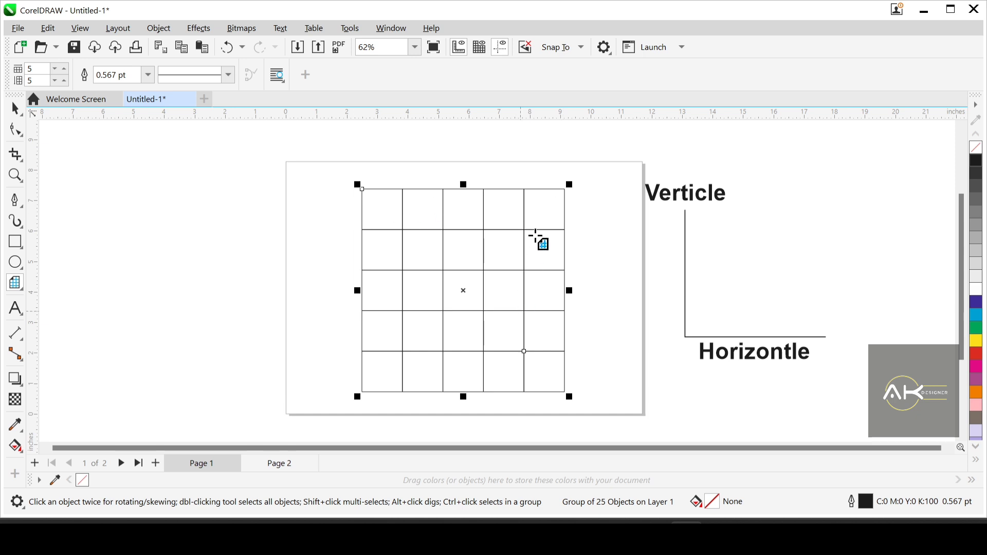
click(20, 113)
click(459, 292)
drag(459, 291, 457, 280)
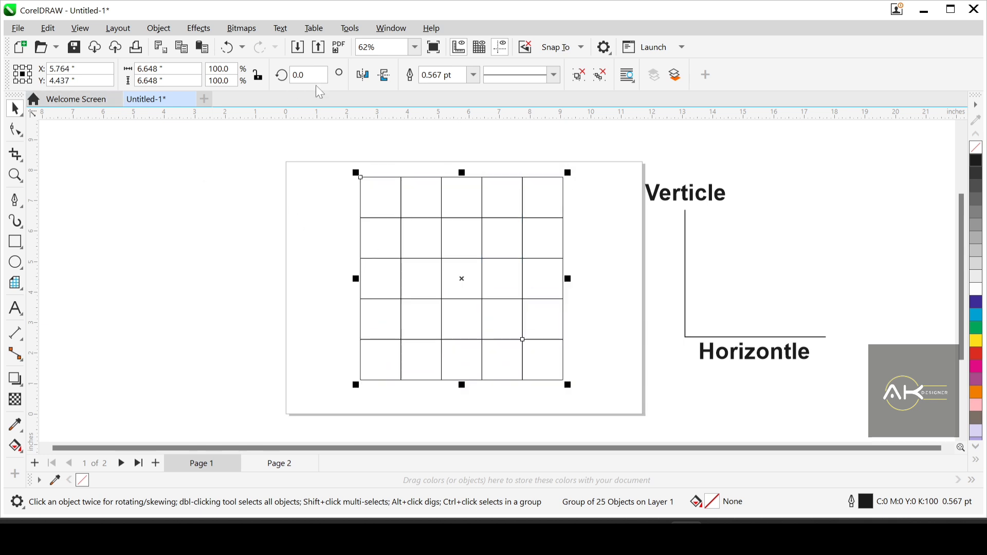
Step: Ungroup the 5-column, 5-row grid into separate squares, and deselect them
click(580, 77)
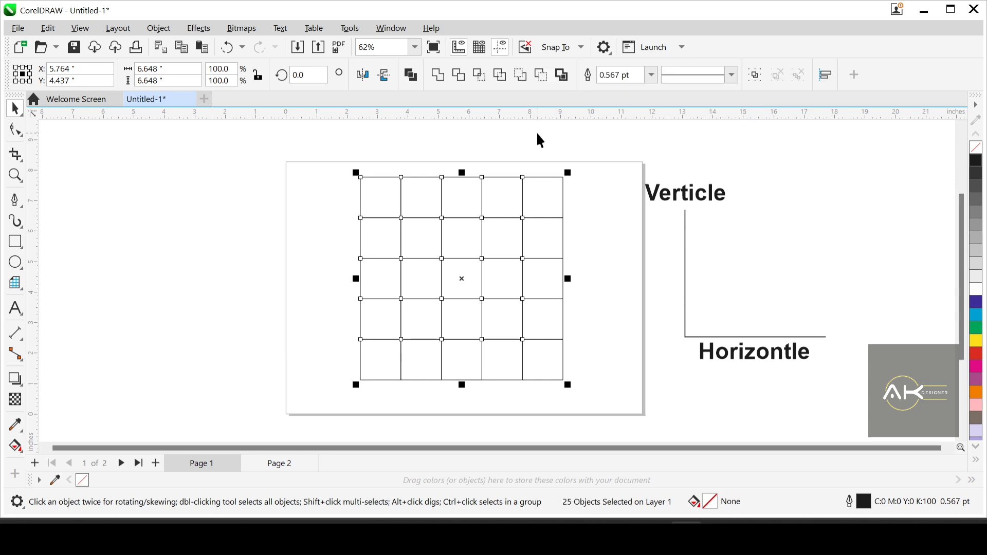
key(ctrl+z)
right_click(434, 213)
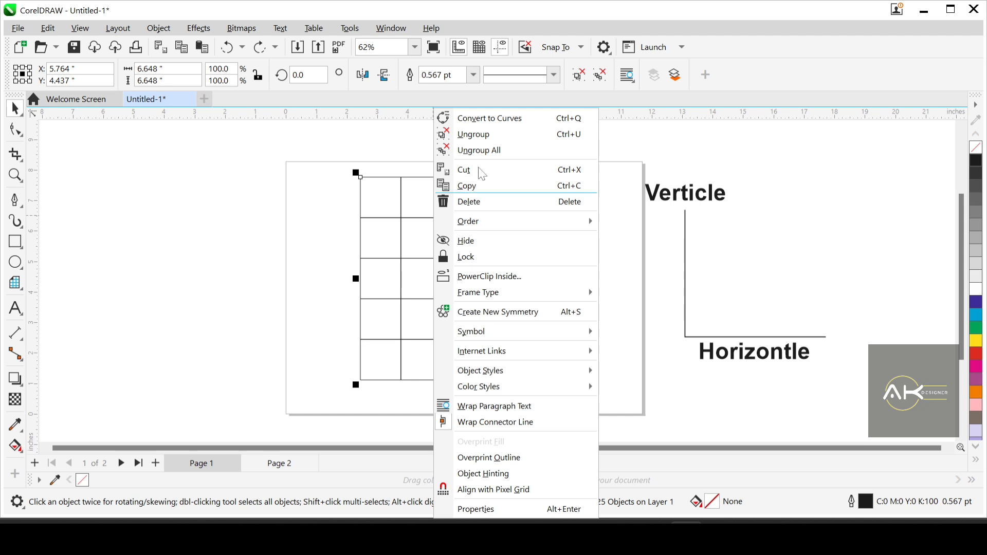
click(499, 136)
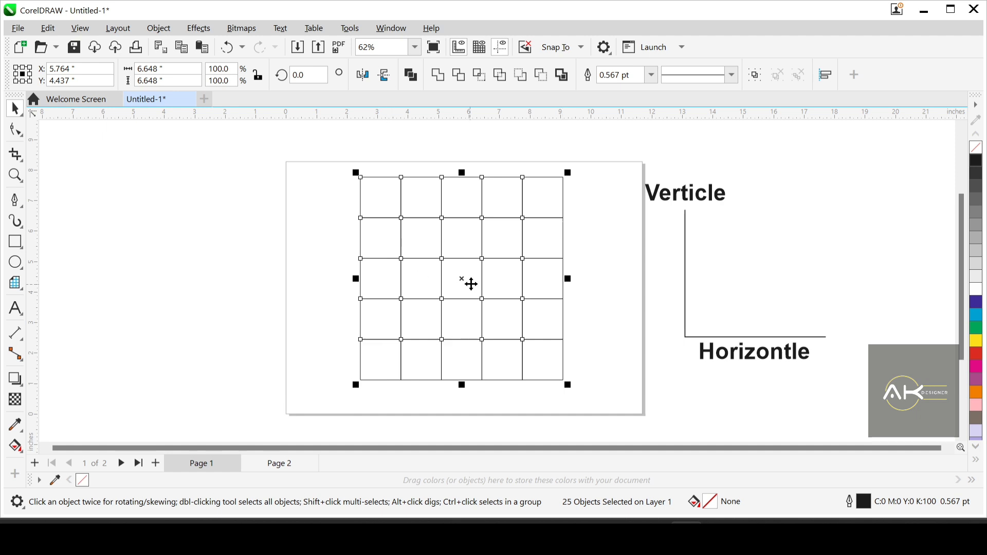
click(318, 266)
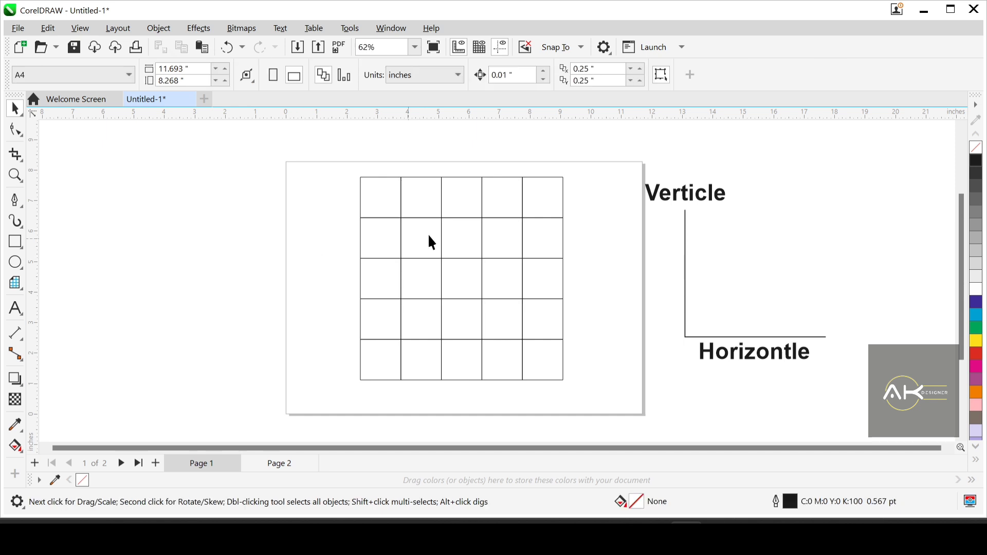
Step: Pull several individual squares out of the ungrouped grid and scatter them over and around the page
drag(532, 201, 580, 163)
drag(500, 197, 493, 142)
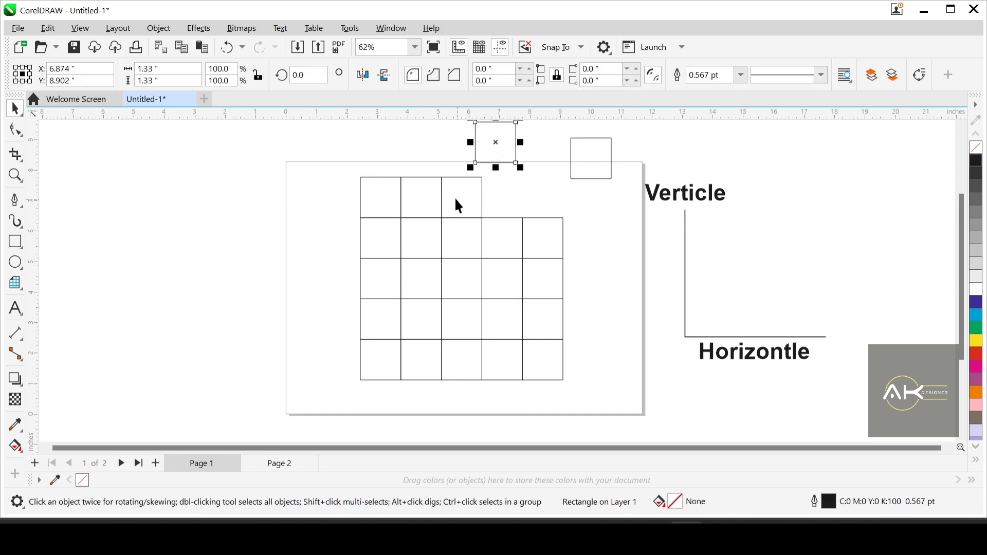
drag(456, 199, 397, 121)
drag(455, 258, 505, 193)
drag(442, 284, 393, 322)
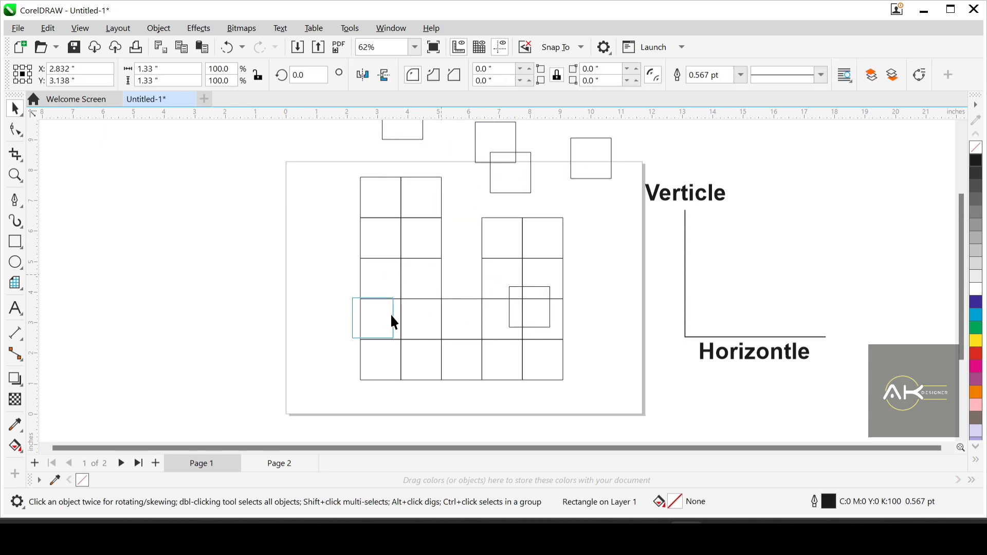
drag(466, 385, 472, 409)
drag(415, 375, 408, 403)
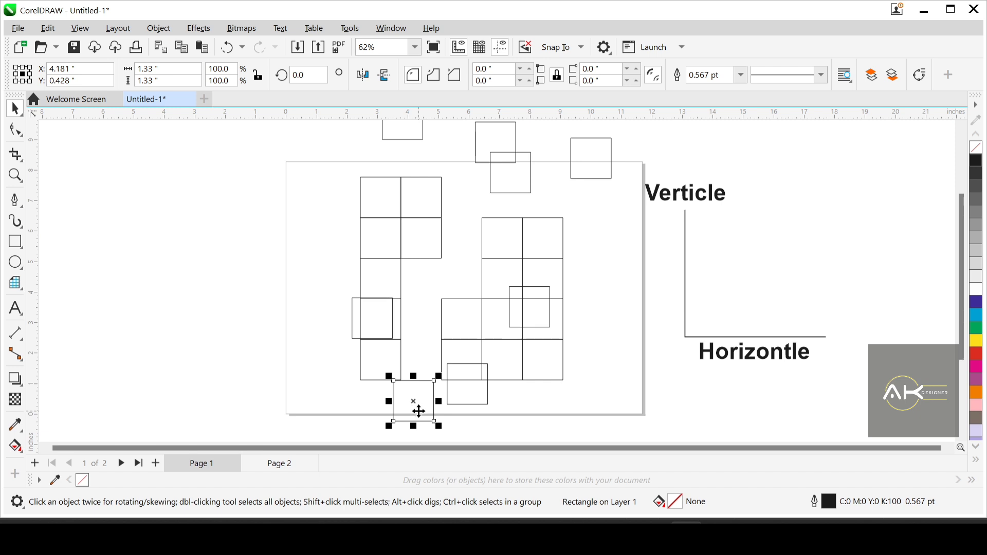
Step: Undo the square moves until the 5-by-5 grid is whole again
key(ctrl+z)
key(ctrl+z)
key(ctrl+z)
key(ctrl+z)
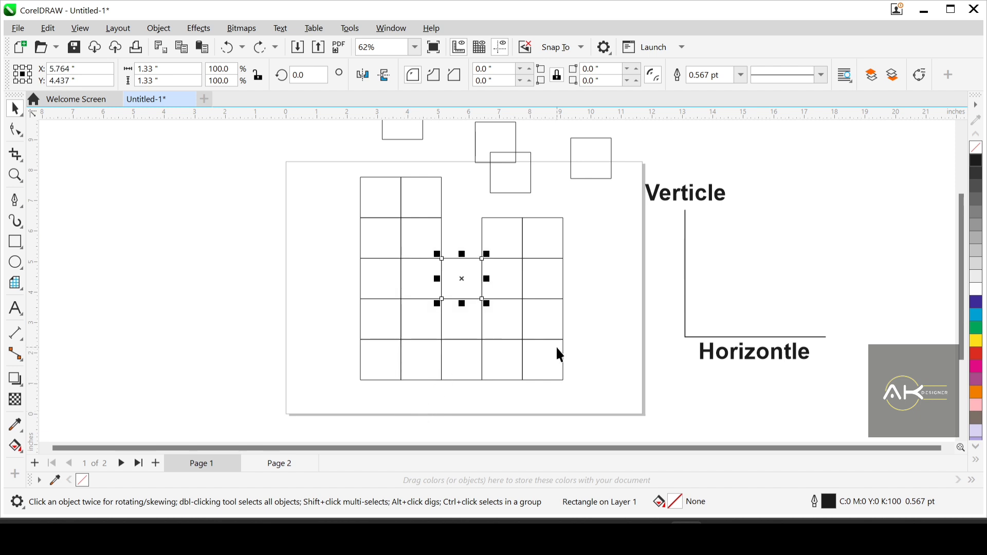
key(ctrl+z)
key(ctrl+z)
key(ctrl+z)
key(ctrl+z)
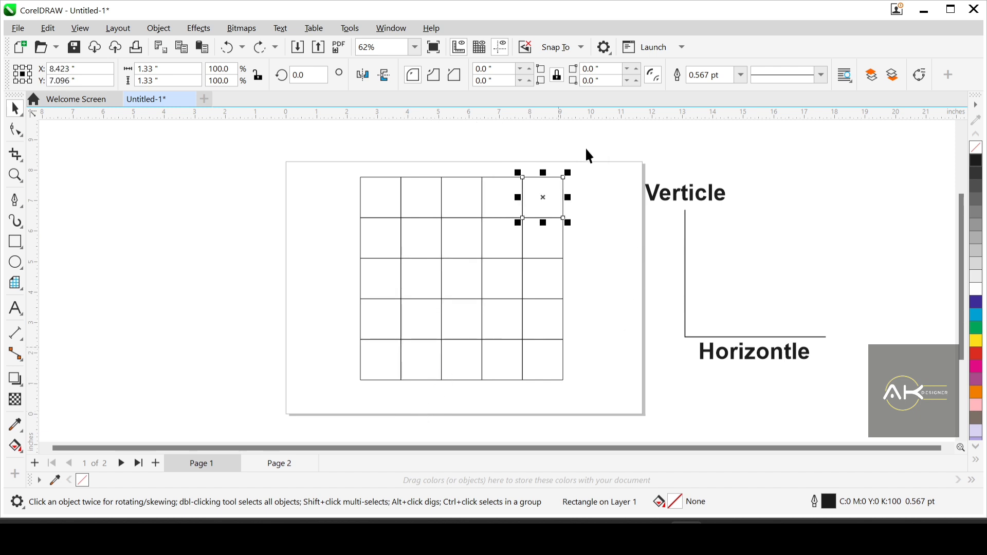
Step: Fill all the grid's squares yellow, and recolour the rightmost column green
drag(587, 150, 291, 399)
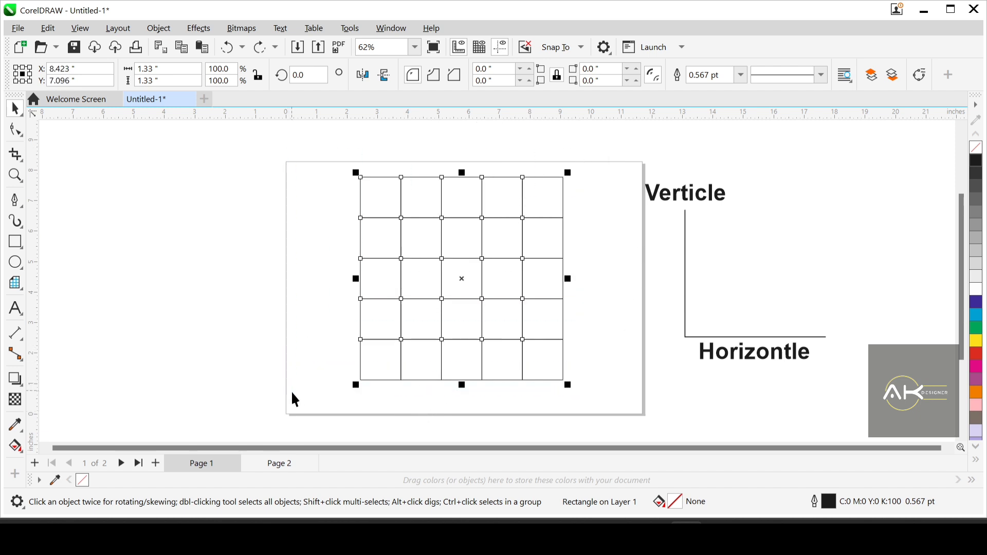
click(980, 342)
drag(614, 153, 491, 262)
drag(490, 390, 491, 390)
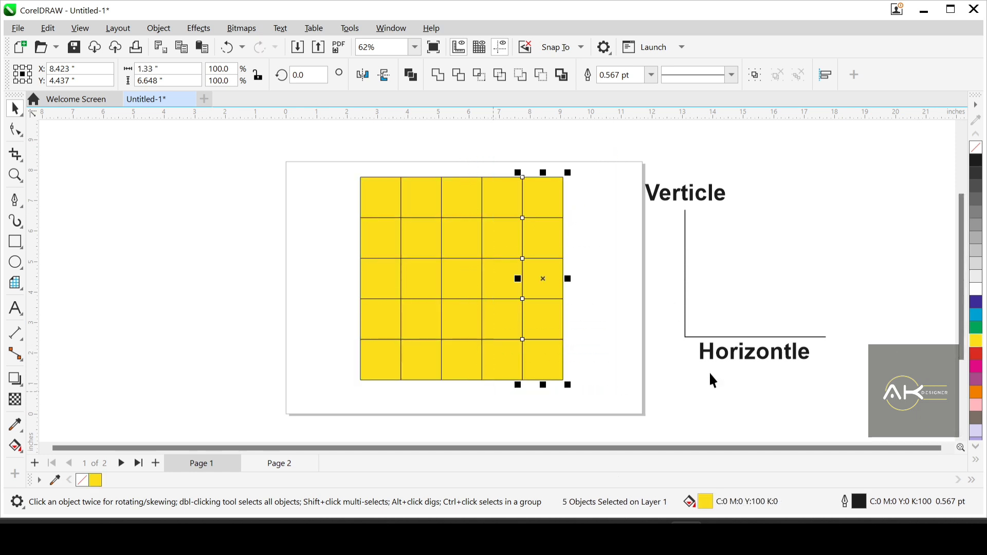
click(977, 327)
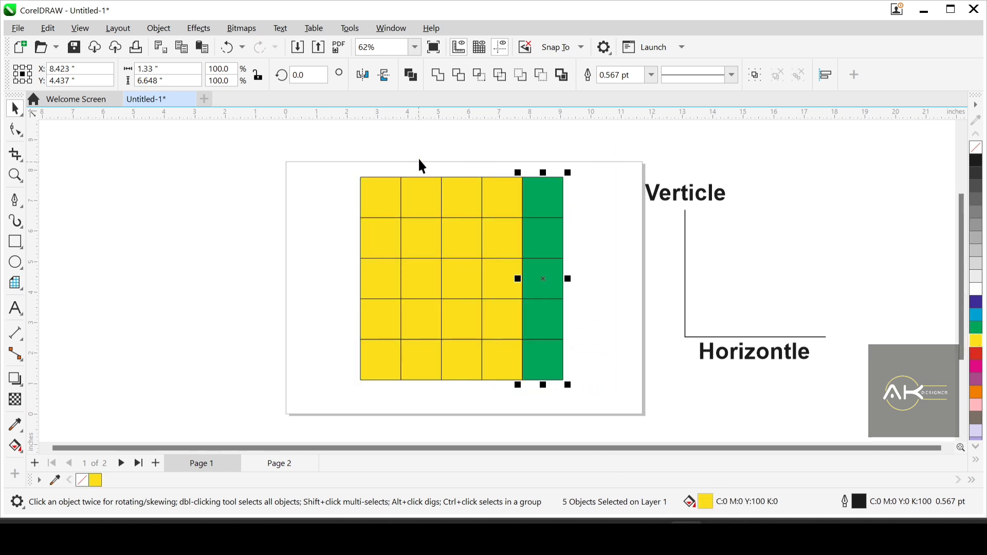
Step: Fill the grid's middle column of five squares blue
drag(429, 153, 514, 337)
drag(508, 406, 508, 407)
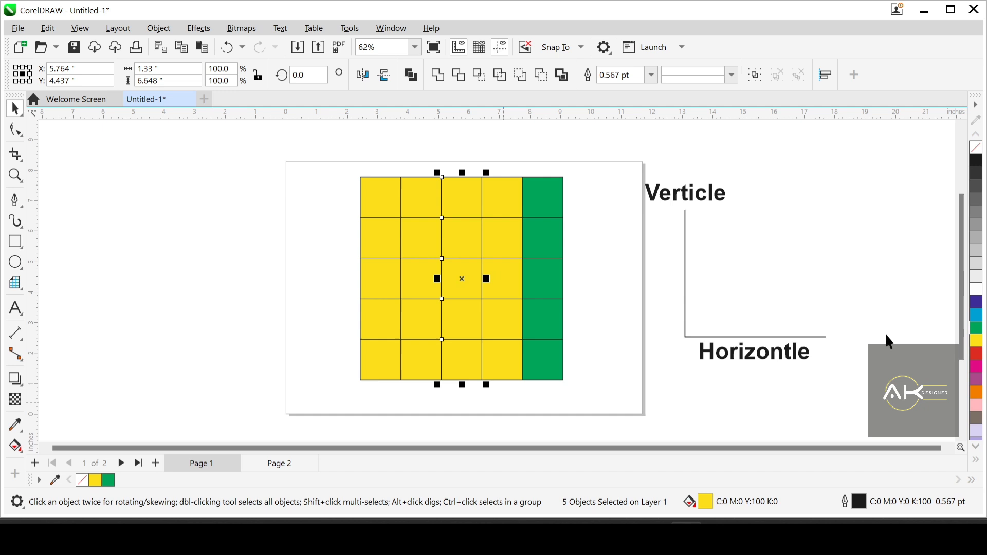
click(977, 314)
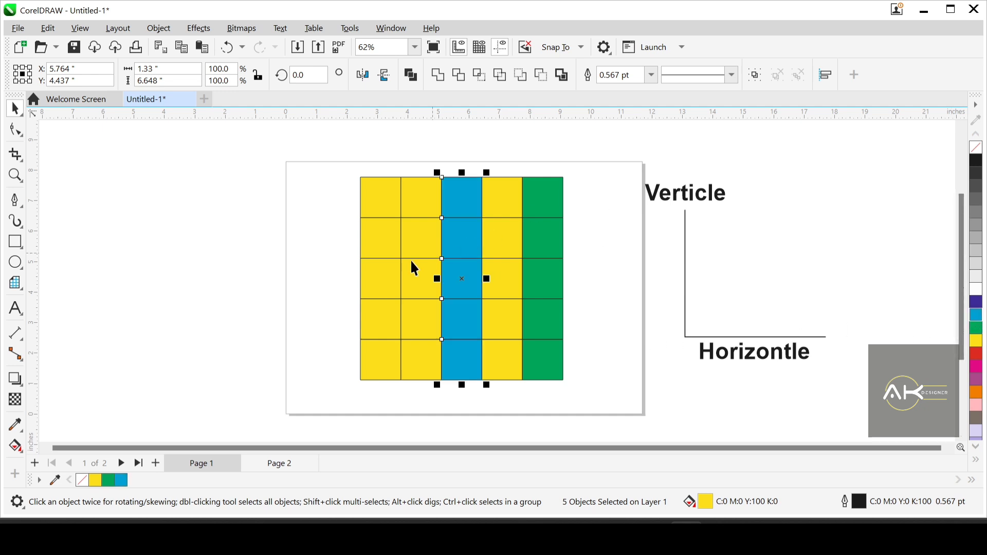
Step: Fill the first and third squares of the first column and the third and fifth squares of the fourth column red
click(383, 278)
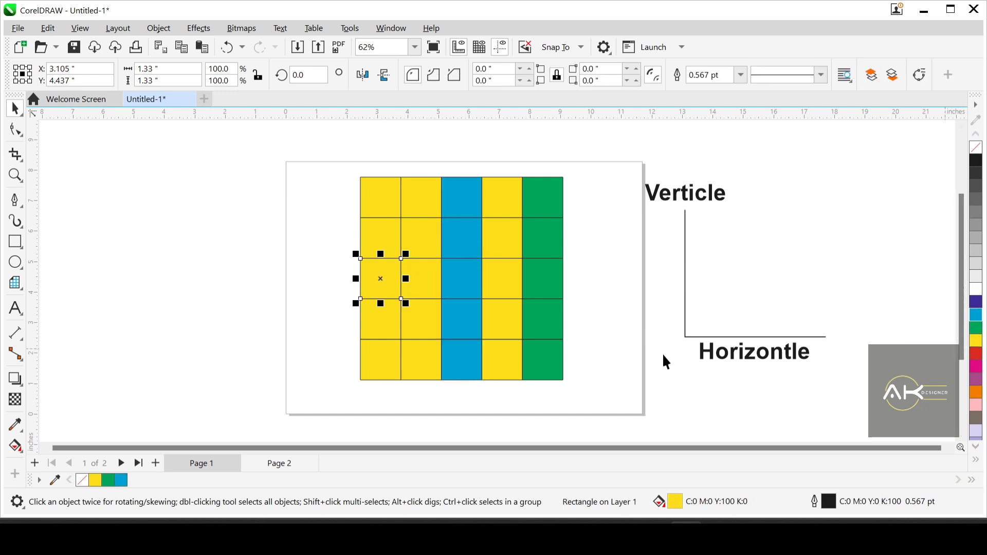
shift+click(502, 358)
shift+click(494, 297)
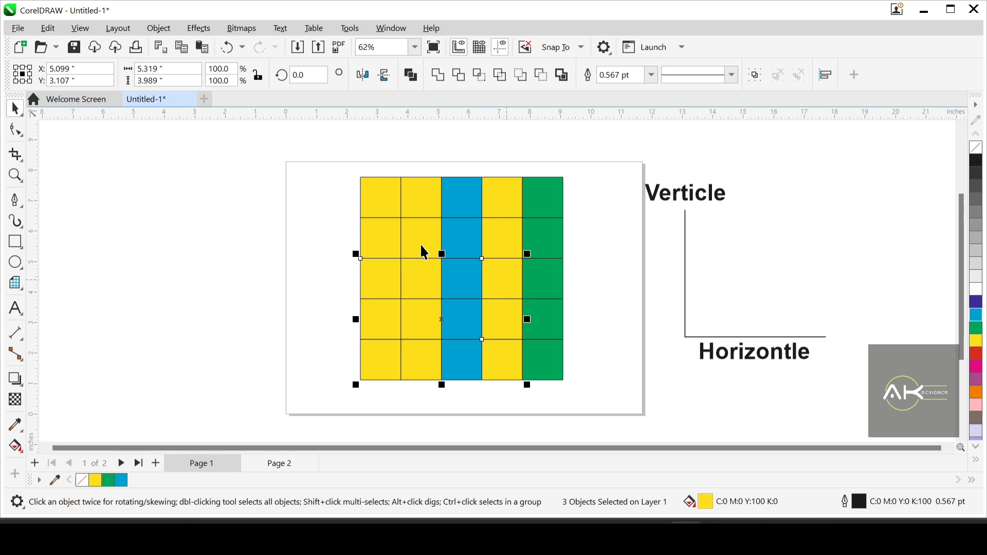
shift+click(390, 205)
click(979, 354)
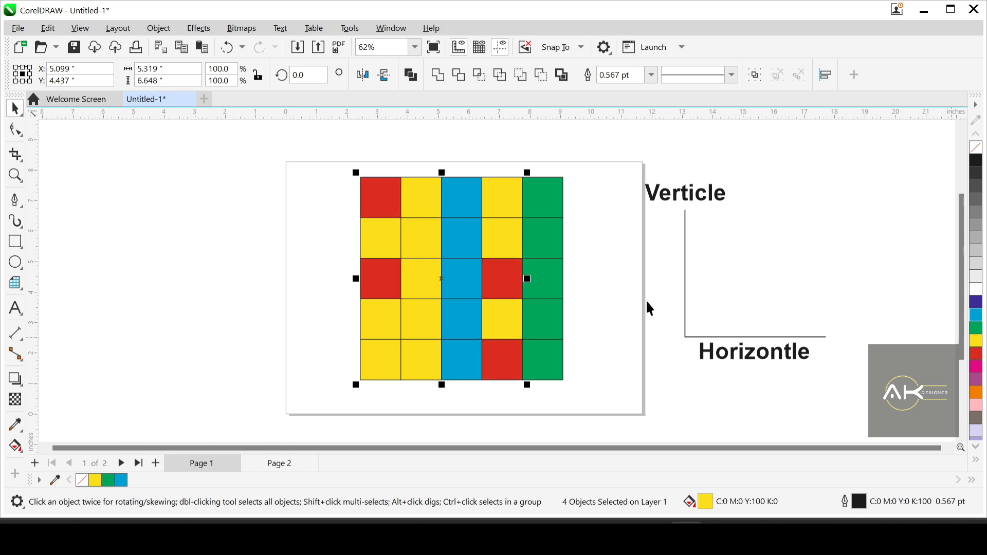
Step: Place a copy of the coloured grid beyond the page's left edge, level with the original
drag(600, 174, 350, 390)
scroll(436, 290, down, 1)
drag(436, 291, 209, 310)
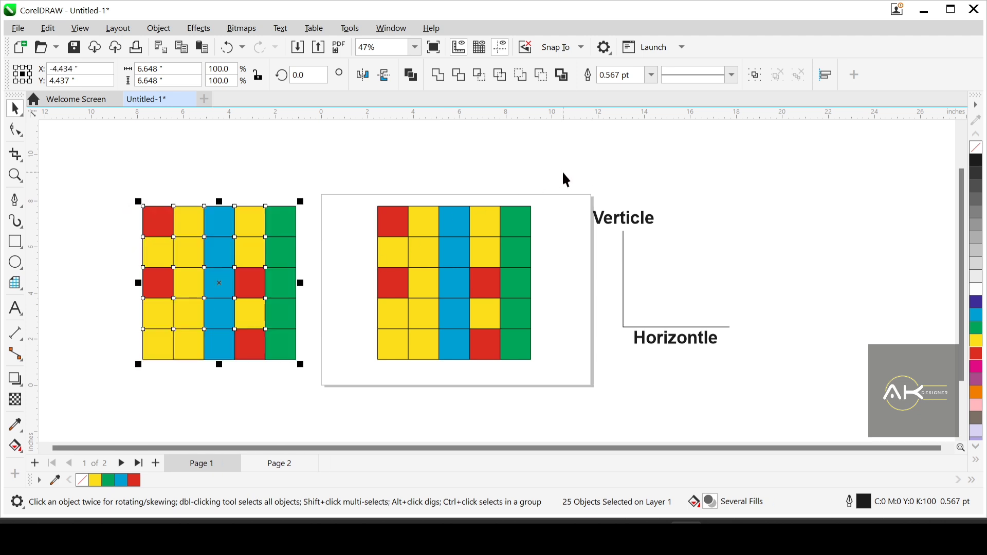
Step: Fill the first, third and fifth squares in the top row of the page's grid black
click(516, 223)
shift+click(449, 224)
shift+click(401, 229)
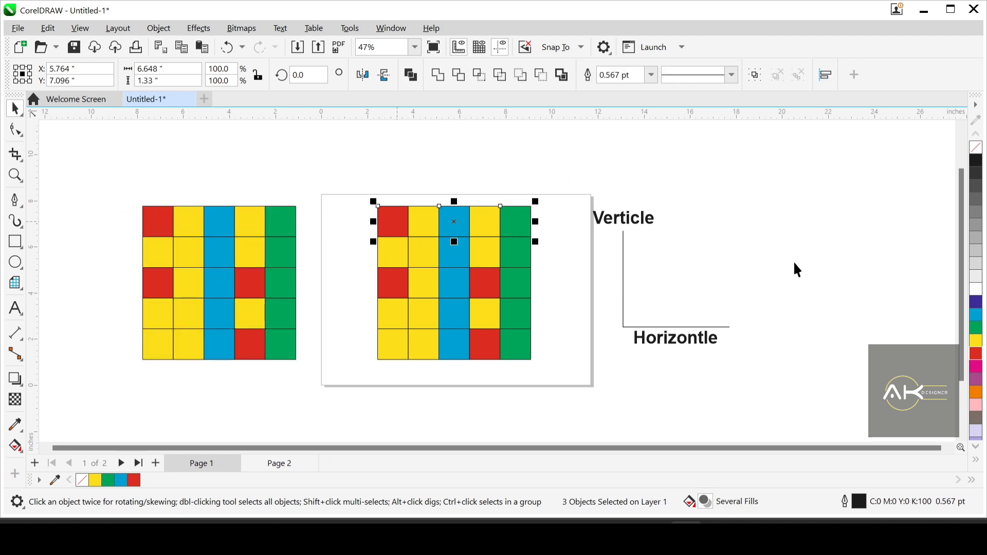
click(977, 160)
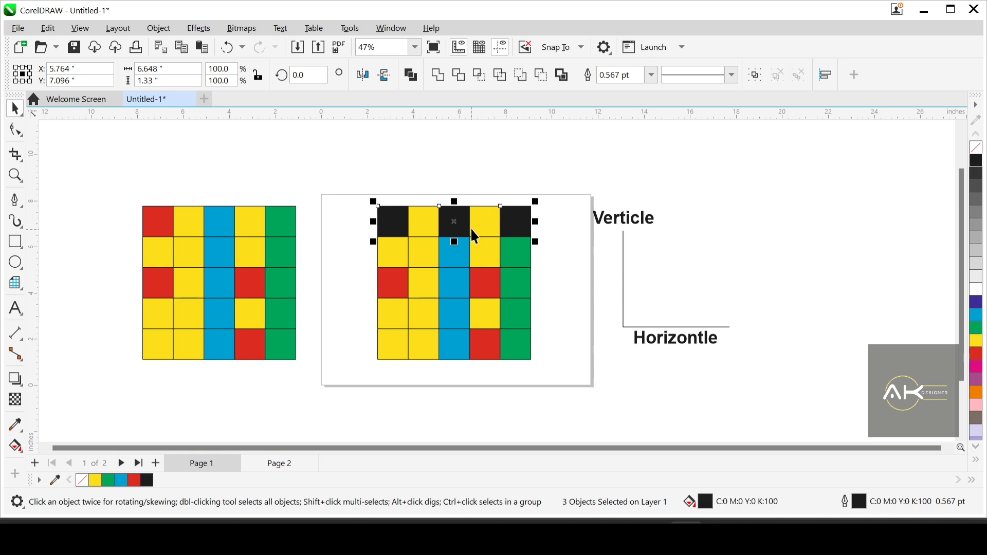
Step: Fill every square of the grid on the page white, and deselect it
drag(549, 183, 334, 371)
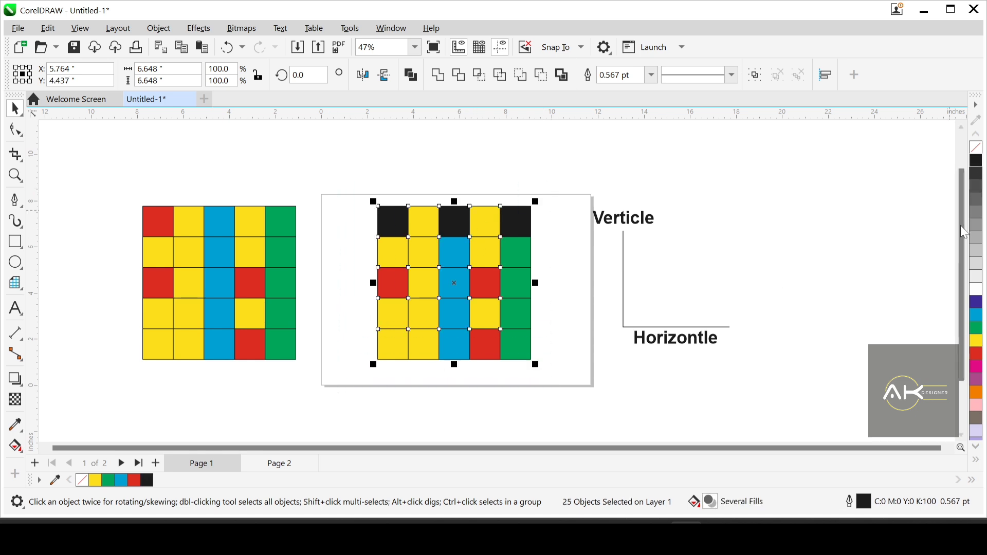
click(976, 290)
click(555, 225)
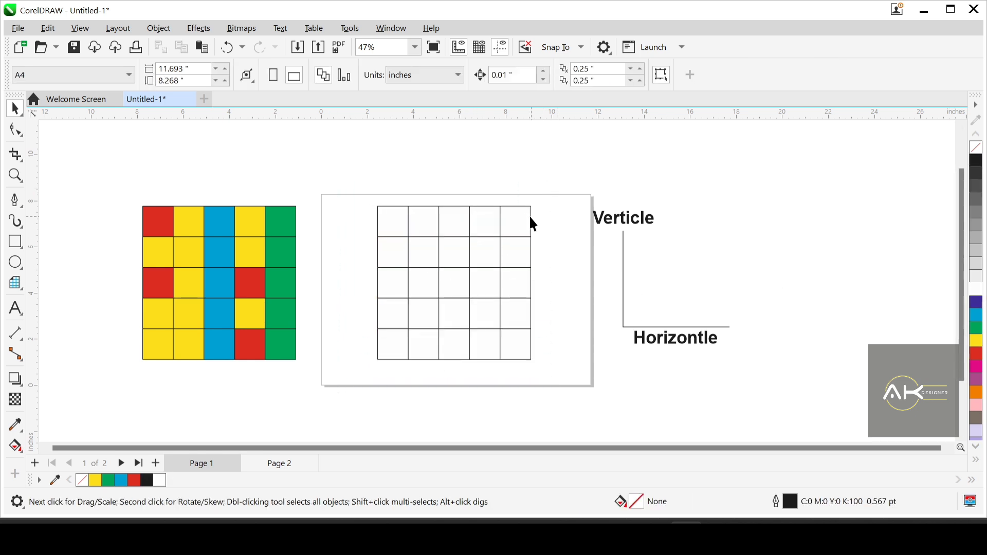
Step: Fill the first, third and fifth squares of the top row and the second and fourth squares of the second row black
click(516, 219)
shift+click(452, 217)
shift+click(395, 220)
click(976, 161)
click(484, 255)
shift+click(418, 257)
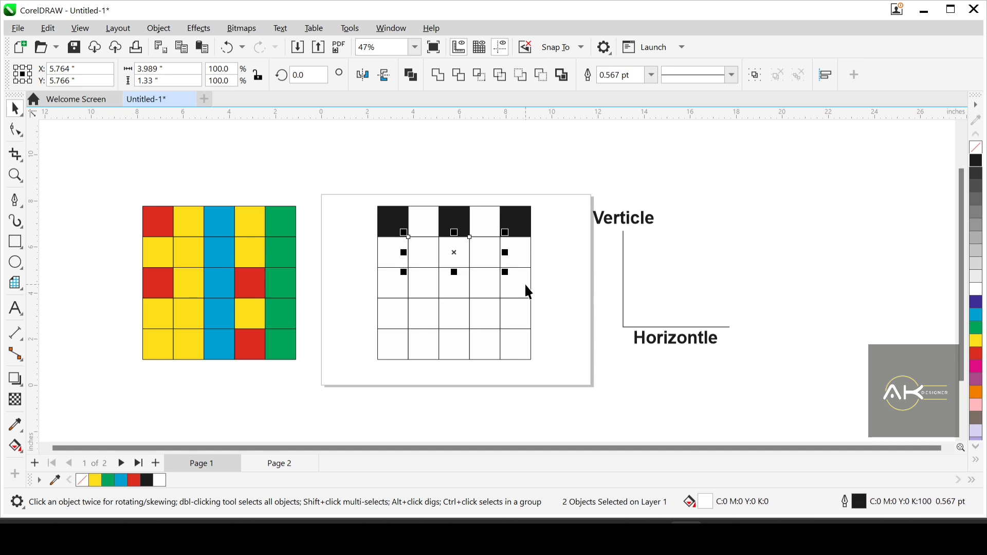
click(976, 160)
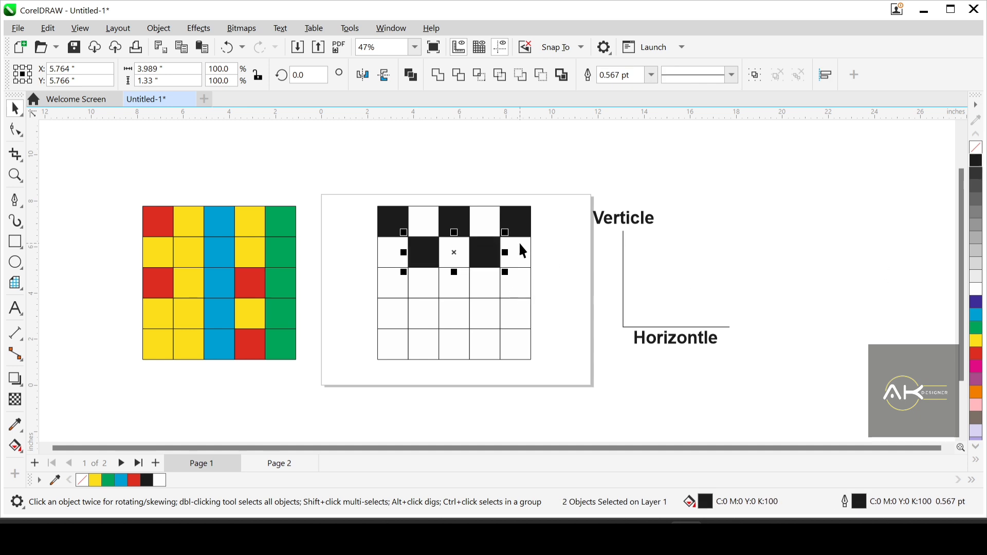
Step: Fill the first, third and fifth squares of the third row and the second and fourth squares of the fourth row black
click(517, 283)
shift+click(455, 283)
shift+click(395, 296)
click(976, 160)
click(485, 313)
shift+click(425, 314)
click(976, 160)
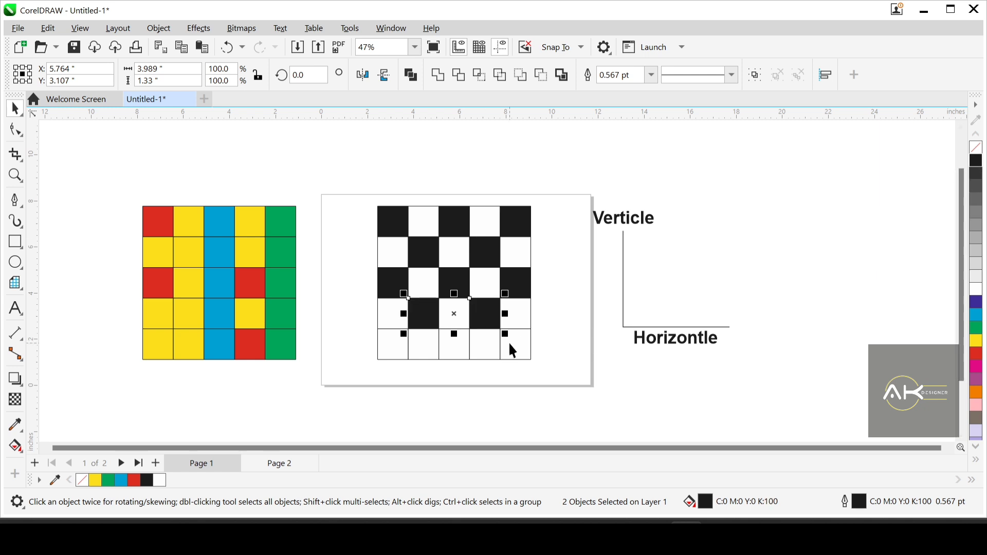
Step: Complete the checkerboard by filling the first, third and fifth squares of the bottom row black
click(516, 345)
shift+click(458, 341)
shift+click(383, 344)
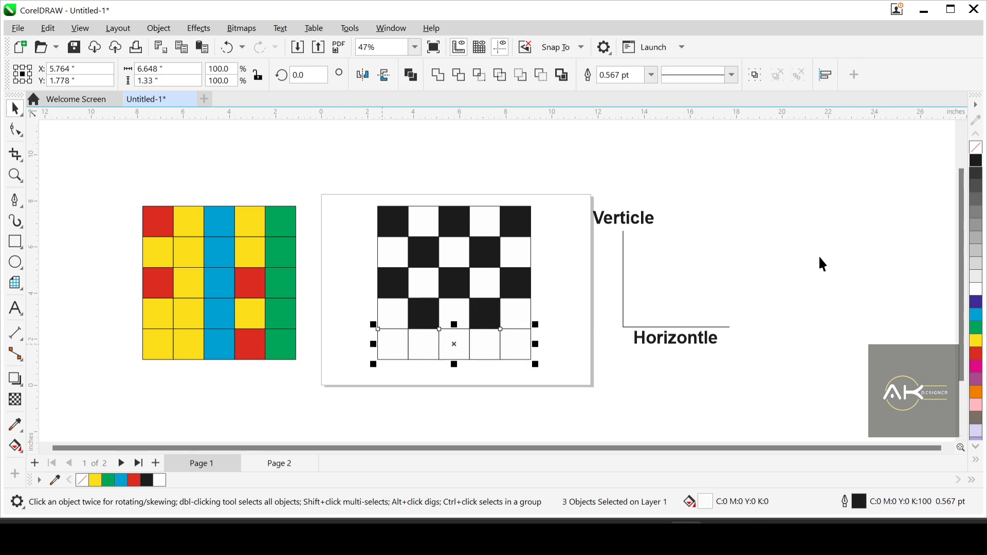
click(976, 161)
click(719, 284)
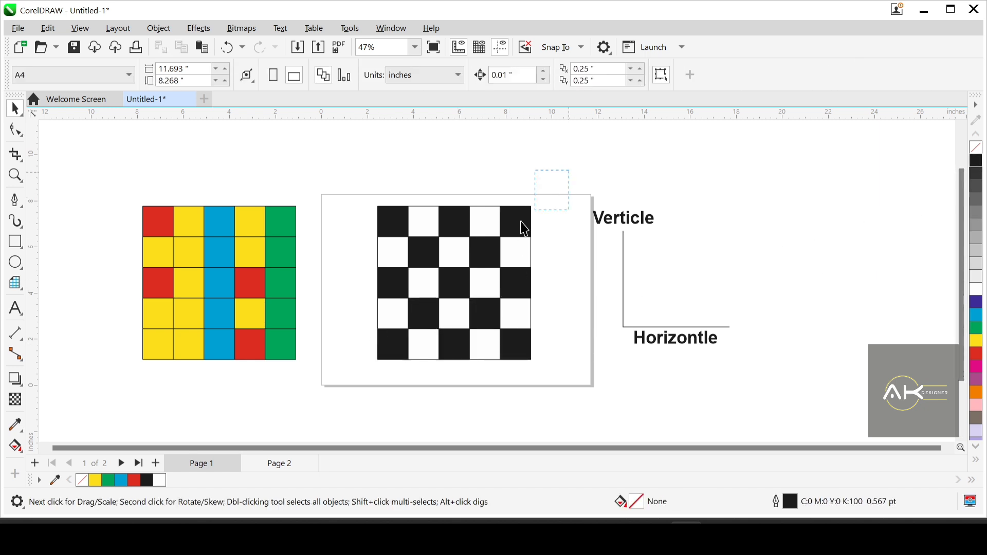
Step: Delete both the coloured grid and the checkerboard grid
drag(339, 399, 339, 400)
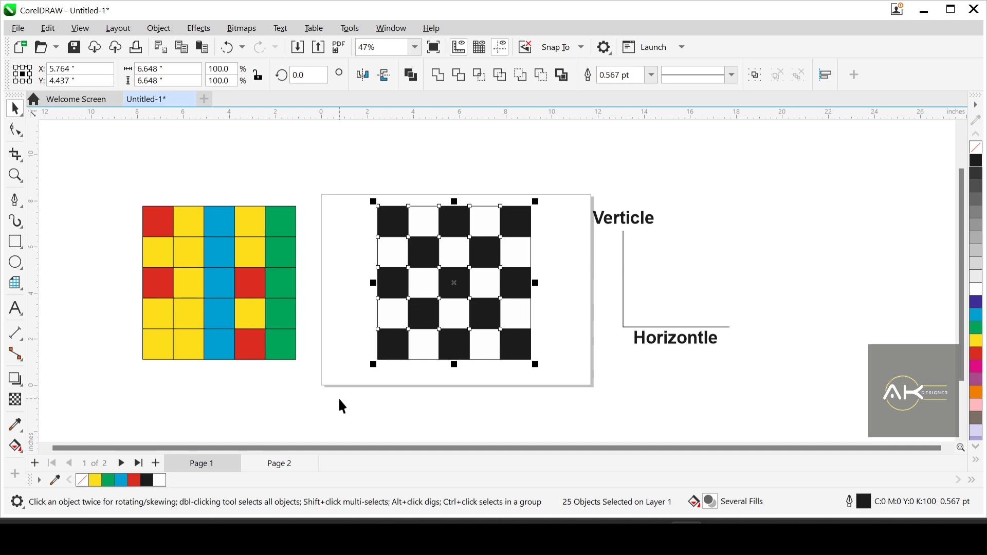
drag(564, 170, 123, 390)
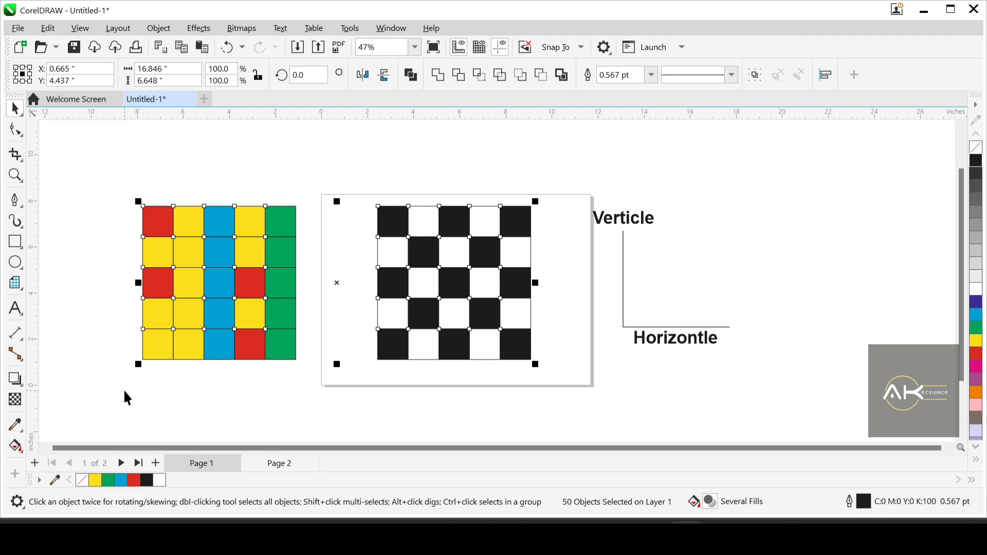
key(Delete)
Step: Draw a new square graph paper grid with 5 columns and 5 rows on the page, and move it up slightly
scroll(543, 277, up, 1)
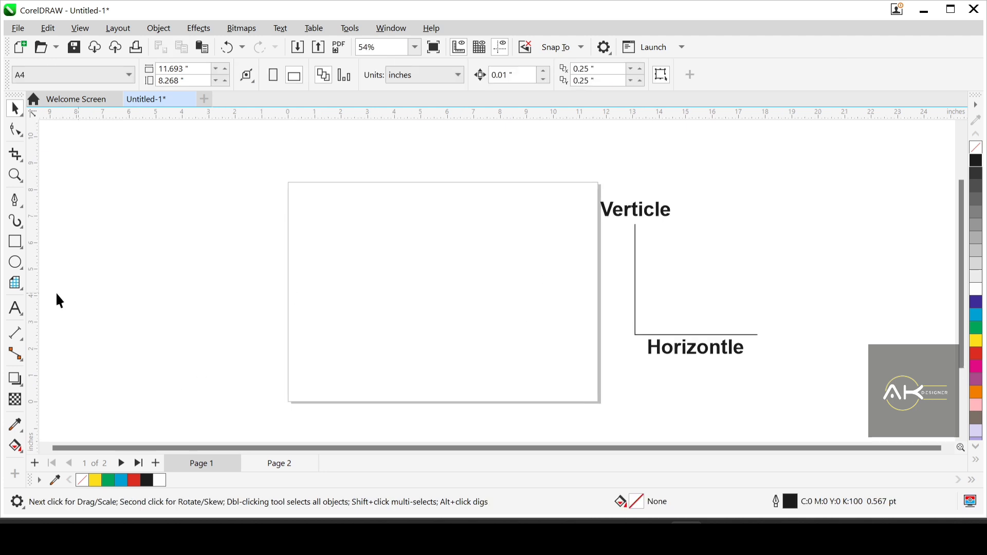
click(15, 282)
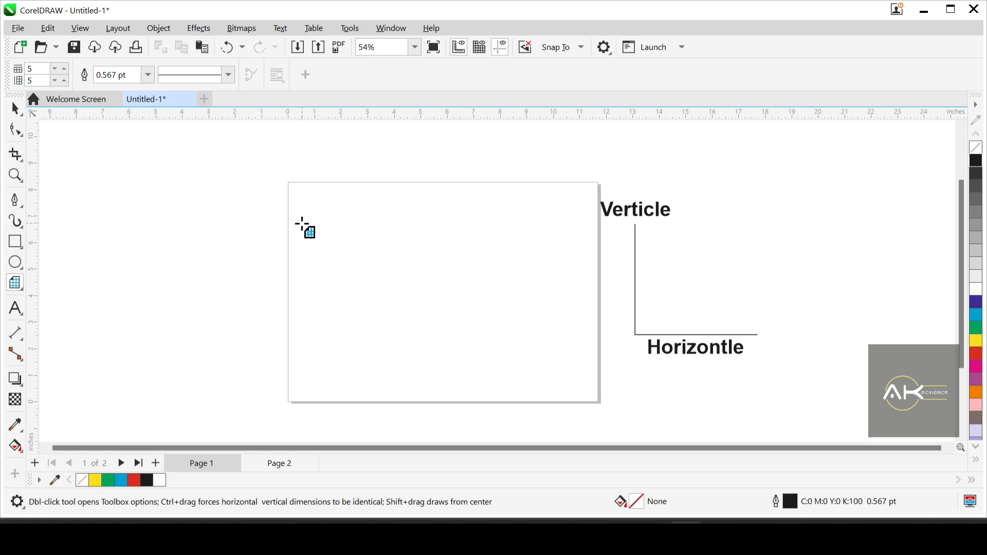
drag(326, 216, 511, 326)
key(space)
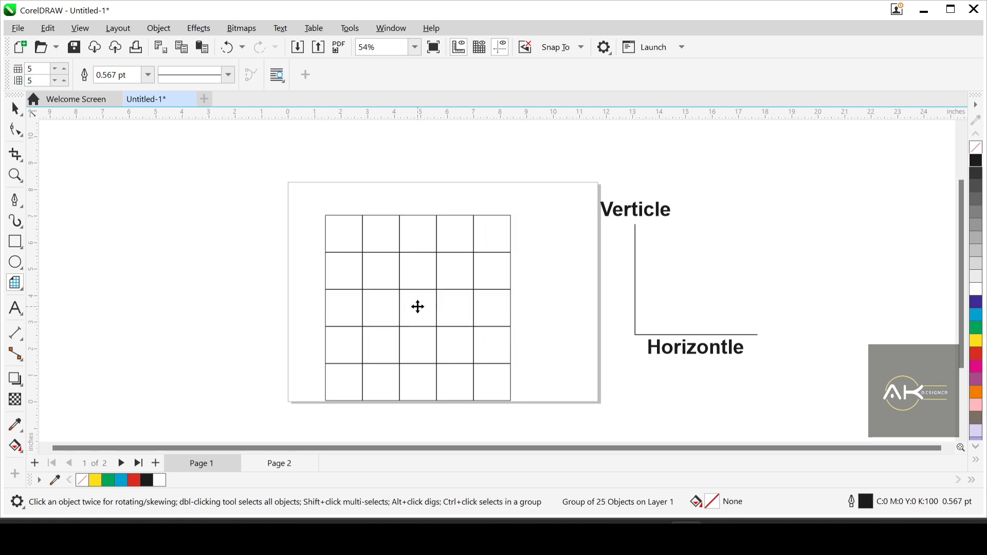
drag(417, 306, 421, 289)
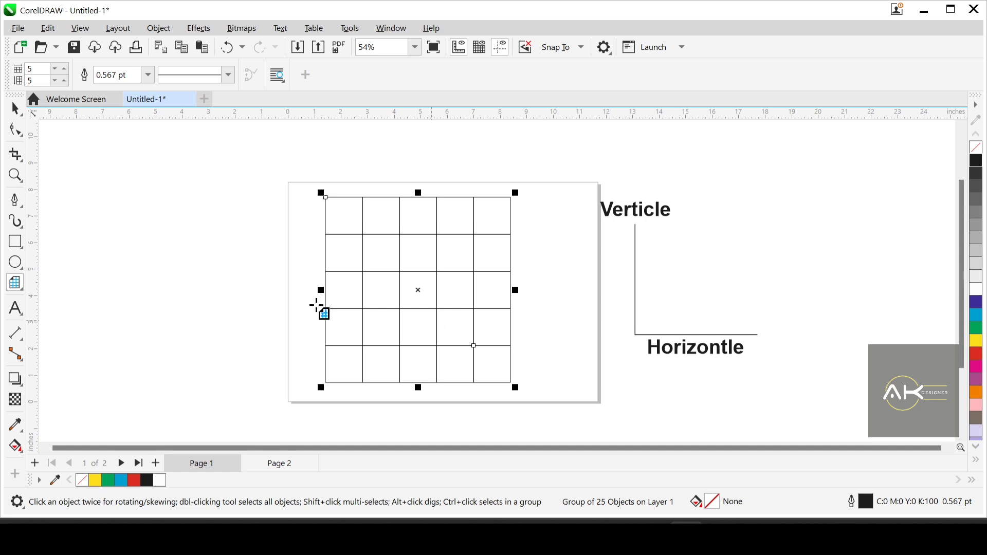
Step: Move the 5 by 5 grid slightly to the right on the page
click(15, 108)
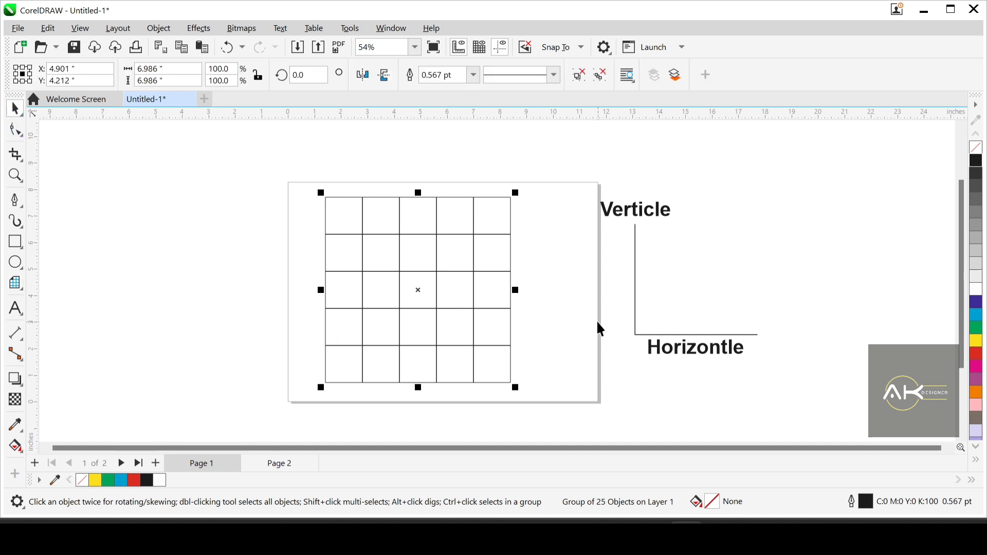
click(533, 311)
mouse_move(483, 316)
mouse_down()
mouse_move(494, 317)
mouse_move(489, 309)
mouse_up()
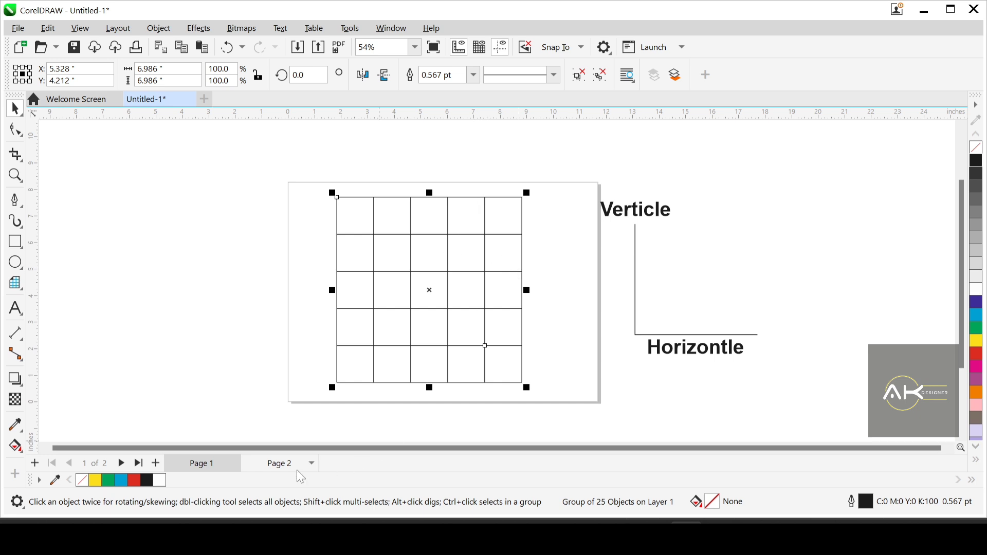
Step: Open Page 2 and draw a square graph paper grid with 5 columns and 5 rows, about 6.83 inches wide
click(282, 465)
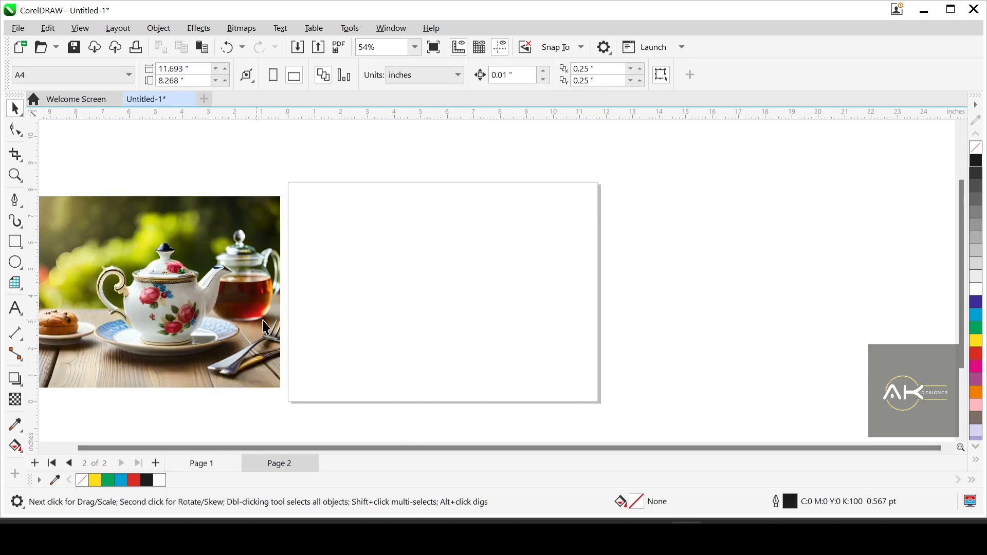
scroll(265, 327, down, 2)
scroll(141, 348, up, 1)
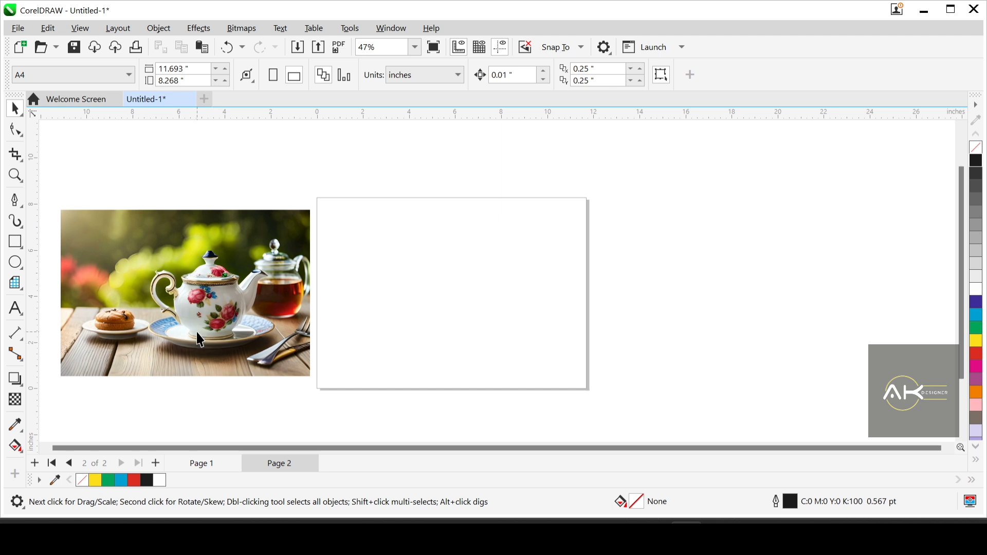
scroll(195, 343, up, 1)
scroll(191, 320, down, 1)
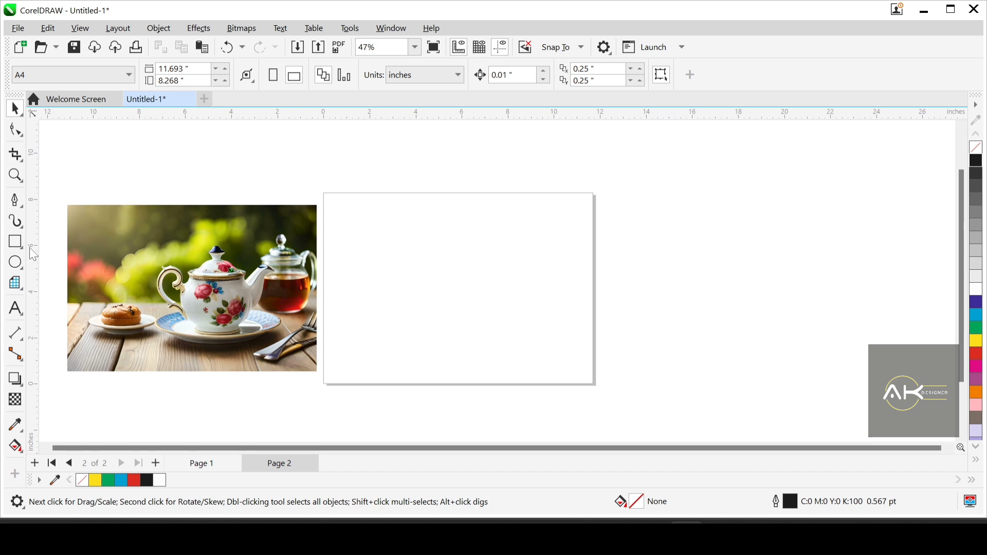
click(16, 284)
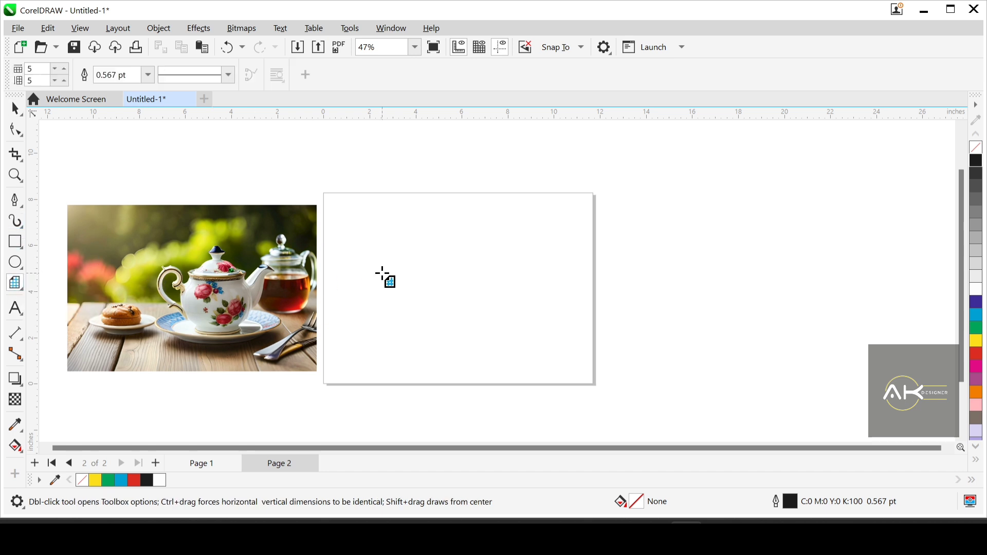
click(54, 69)
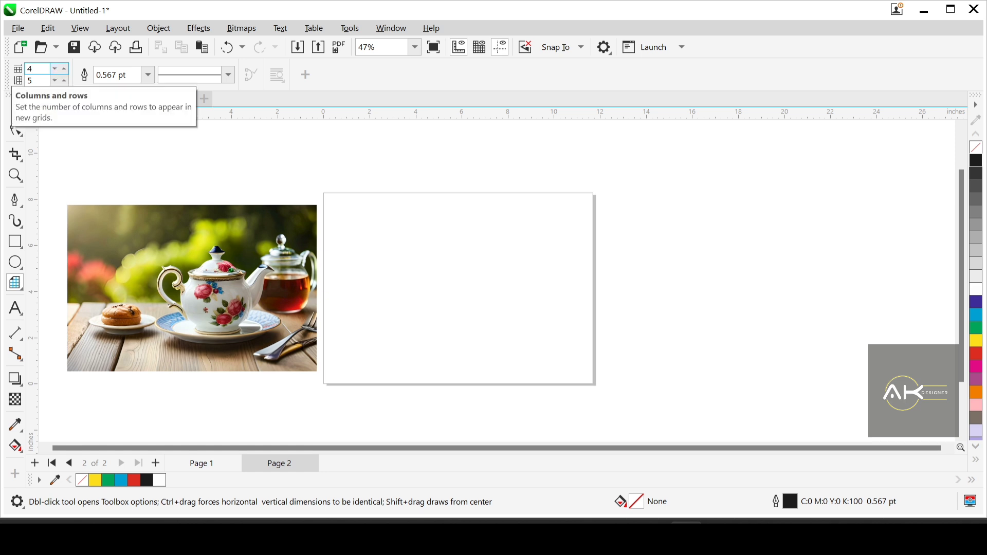
double_click(31, 68)
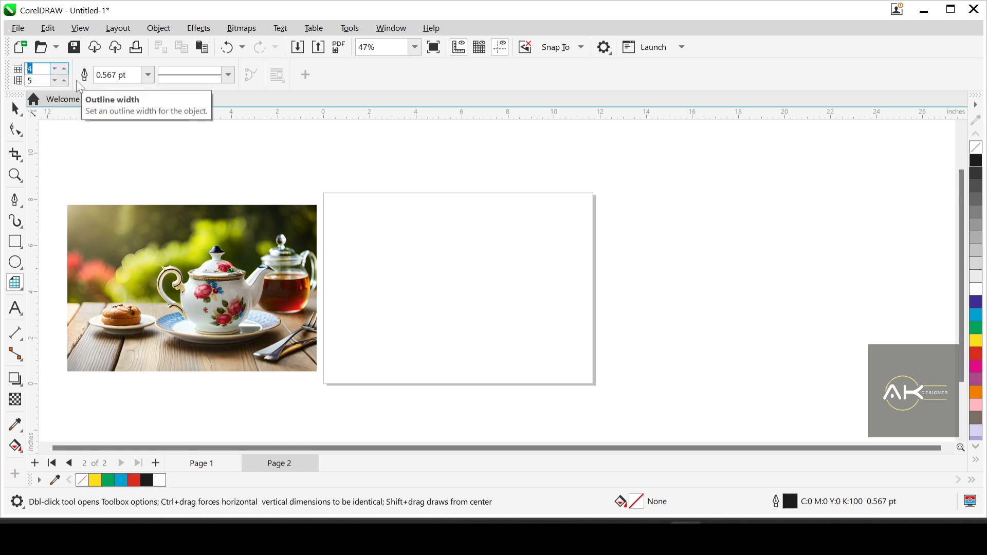
text(5)
drag(393, 227, 533, 333)
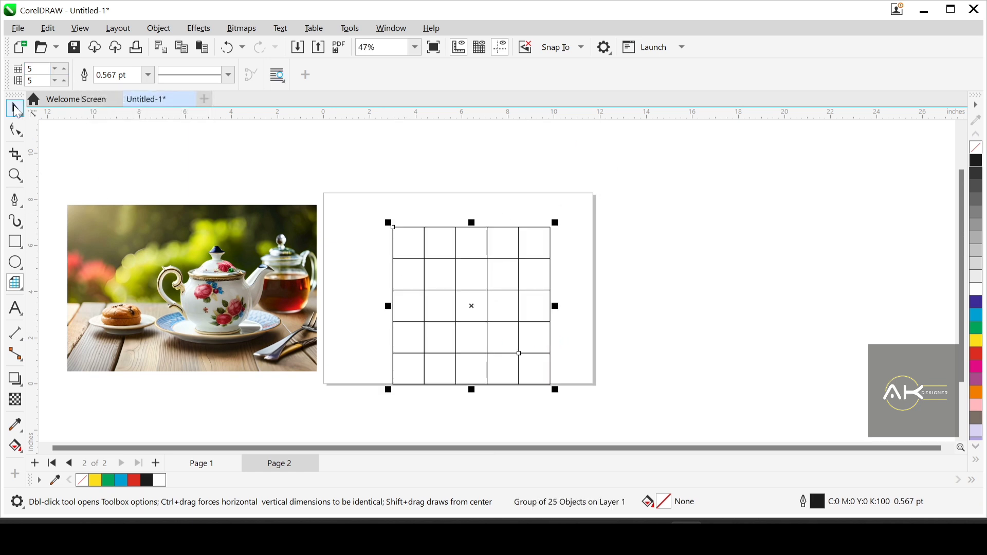
Step: Move the grid up within the page, enlarge it to about 7.54 inches square, and shift it toward the page centre
click(15, 108)
drag(464, 333, 459, 307)
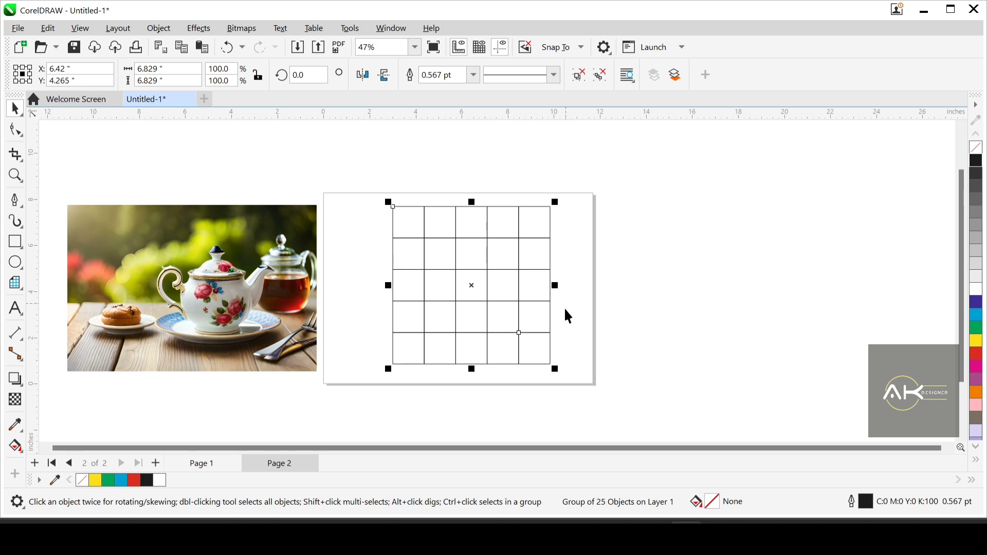
drag(556, 369, 568, 377)
drag(512, 331, 500, 331)
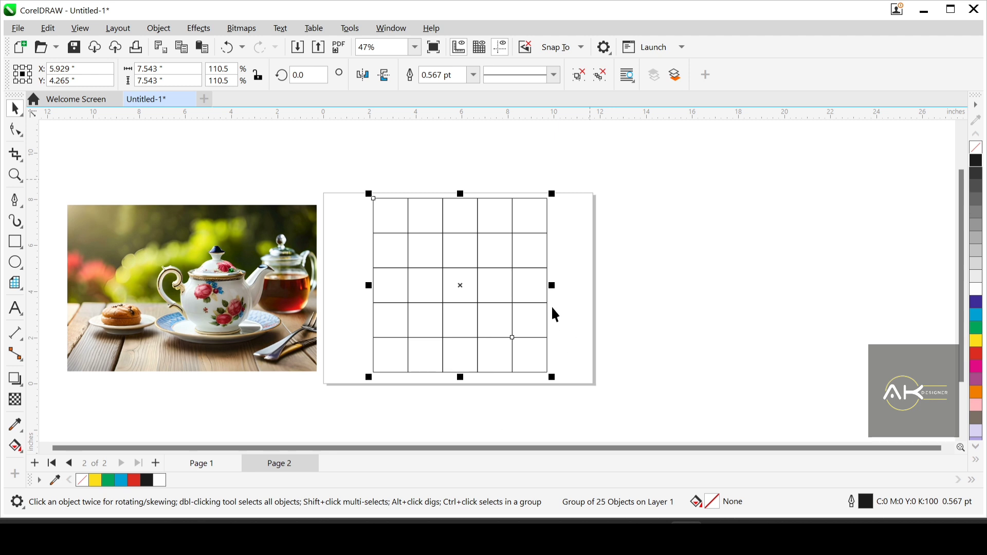
click(592, 304)
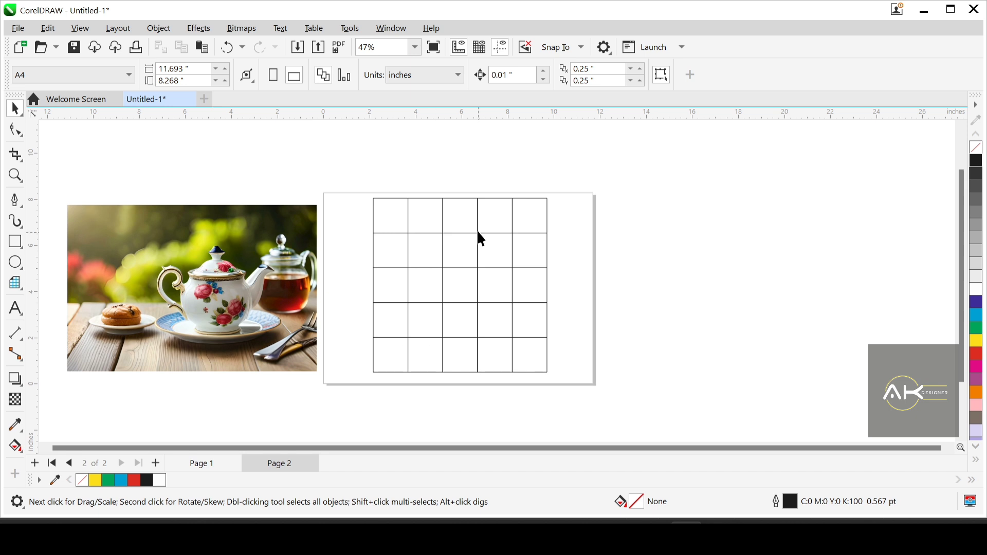
Step: Move the teapot photo to the other side of the page, beside the grid
scroll(443, 284, up, 1)
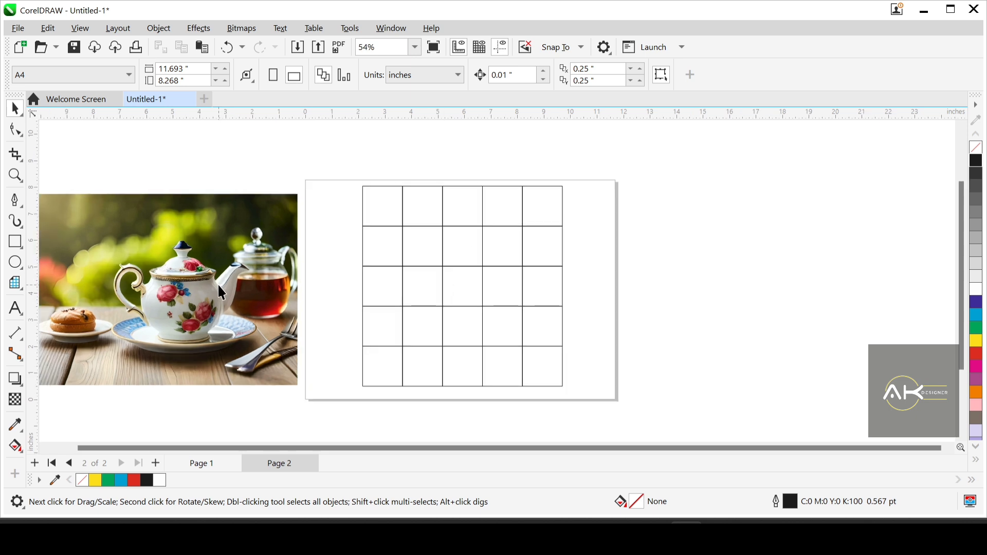
scroll(255, 287, down, 2)
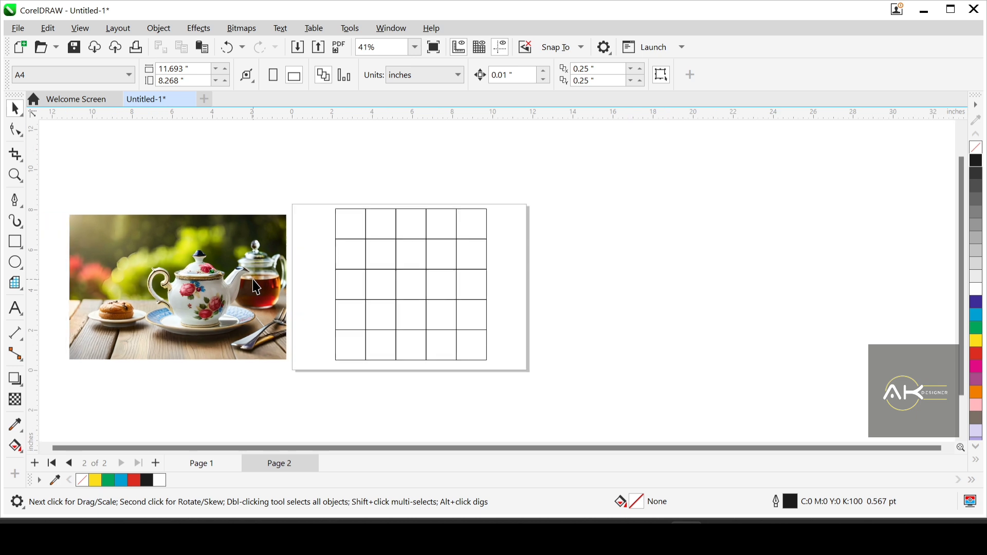
drag(225, 279, 675, 280)
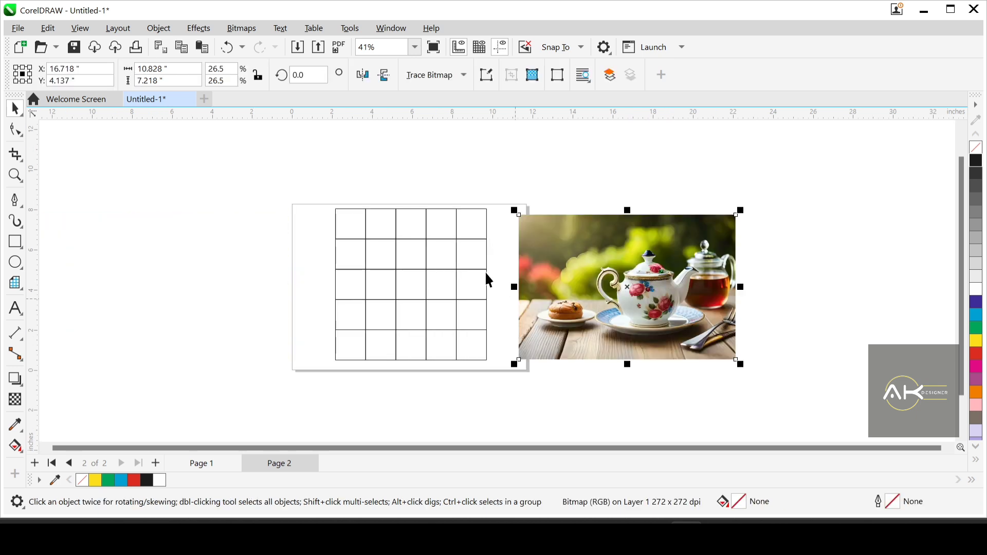
scroll(449, 246, up, 1)
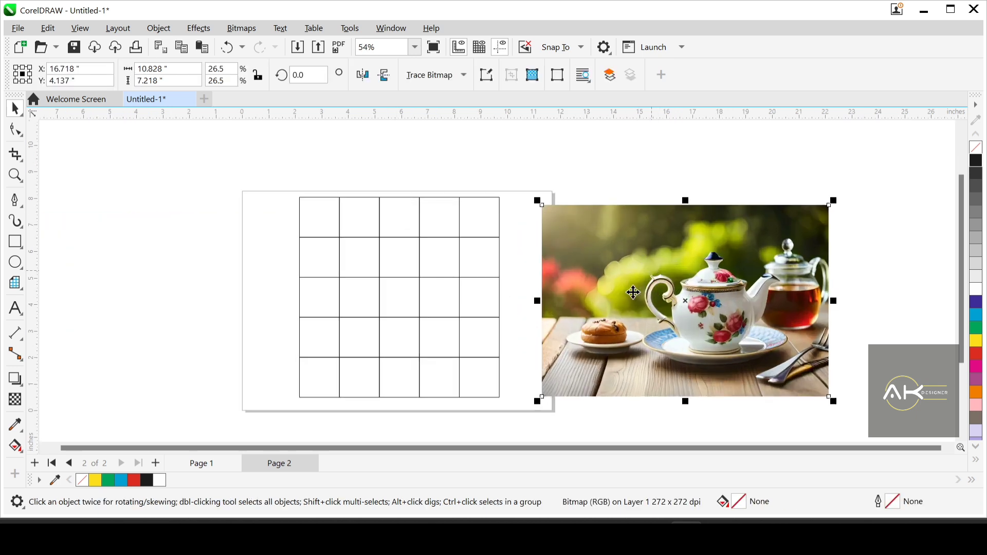
Step: PowerClip the teapot photo inside the 5 by 5 grid
right_click(648, 294)
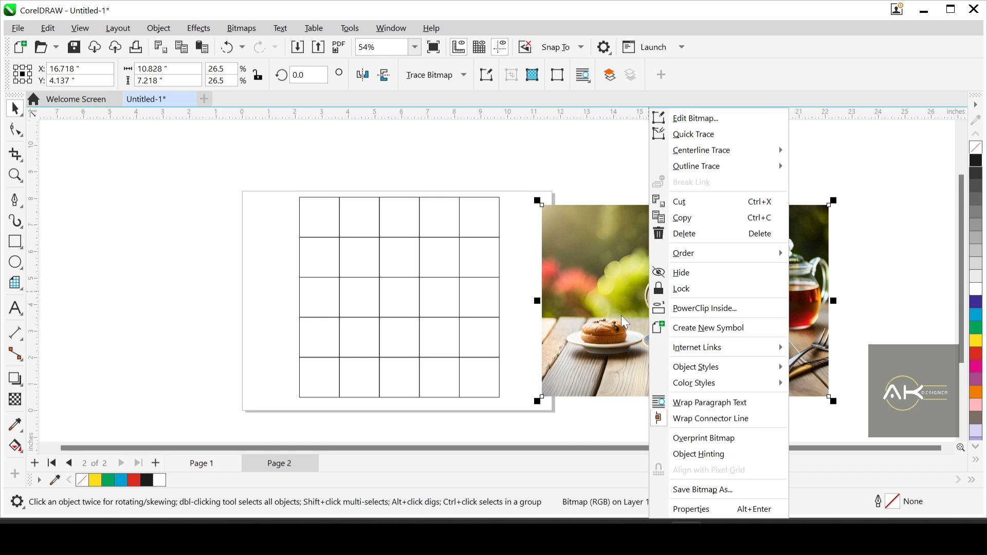
click(714, 310)
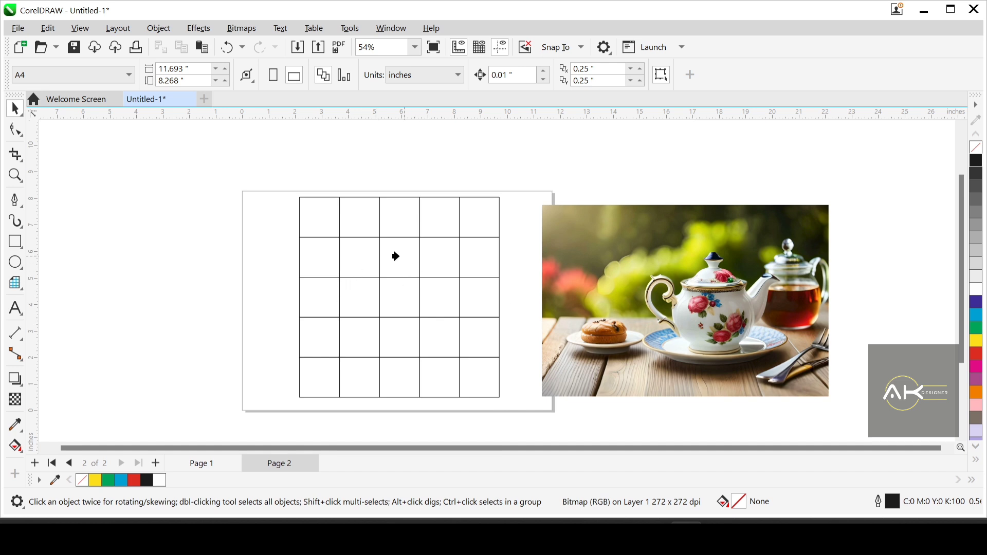
click(376, 259)
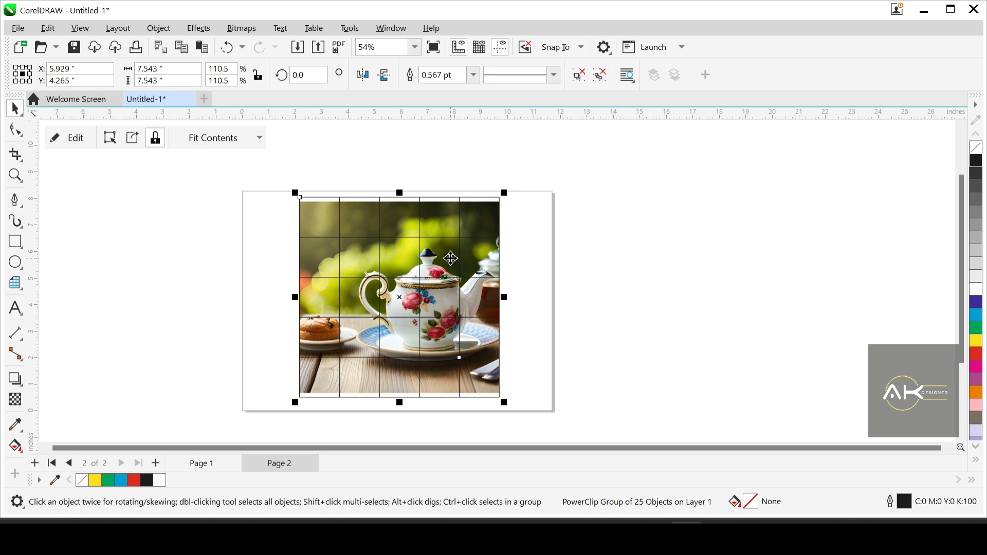
click(520, 262)
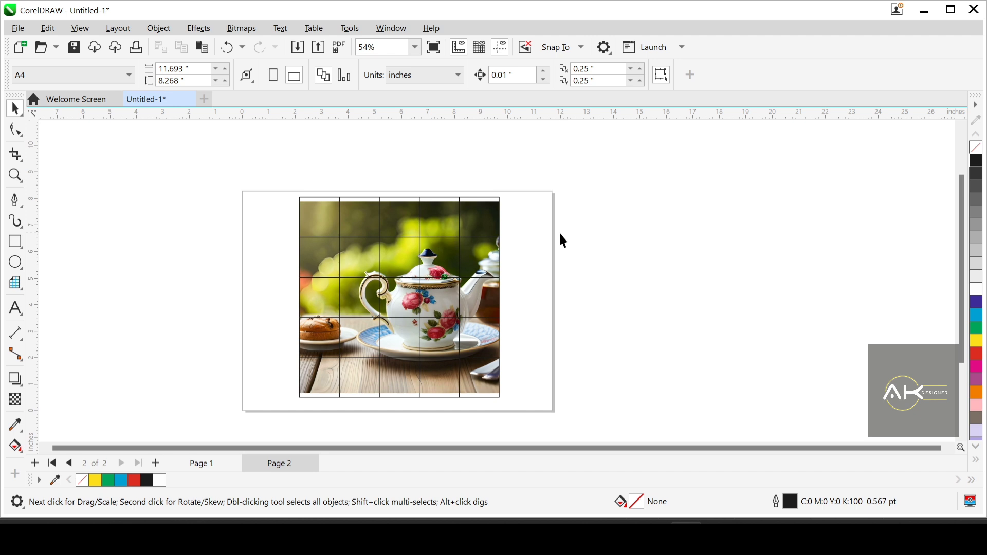
Step: Ungroup the PowerClip grid into separate picture squares
click(477, 237)
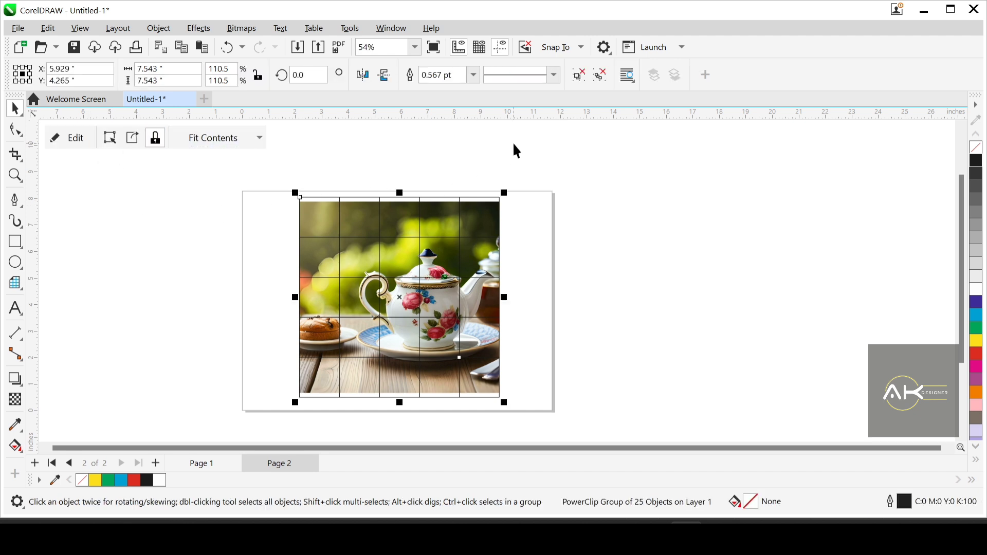
click(580, 75)
click(491, 216)
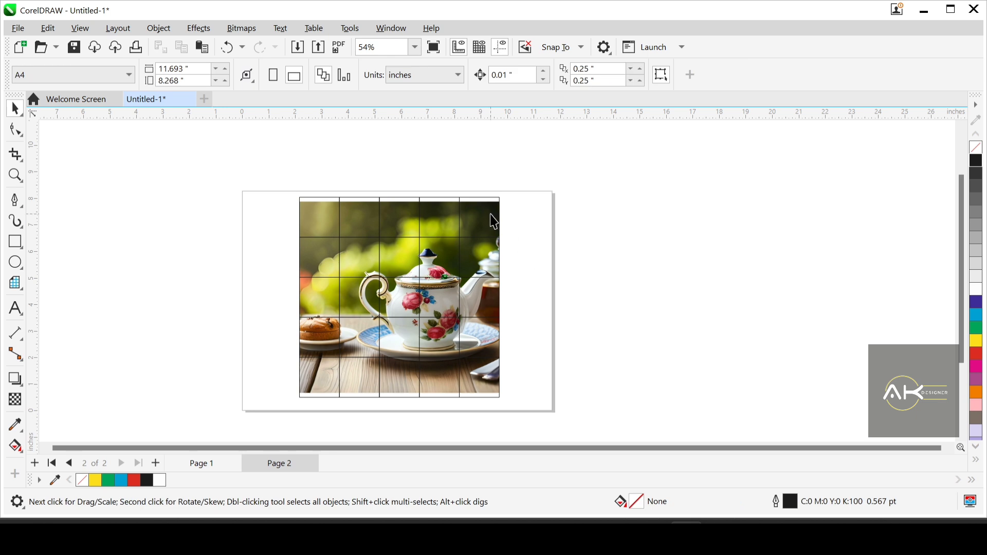
Step: Pull the top-row picture squares and the first four squares of the second row up and away from the photo
drag(490, 216, 505, 209)
drag(430, 229, 387, 176)
drag(366, 231, 342, 195)
drag(304, 227, 269, 206)
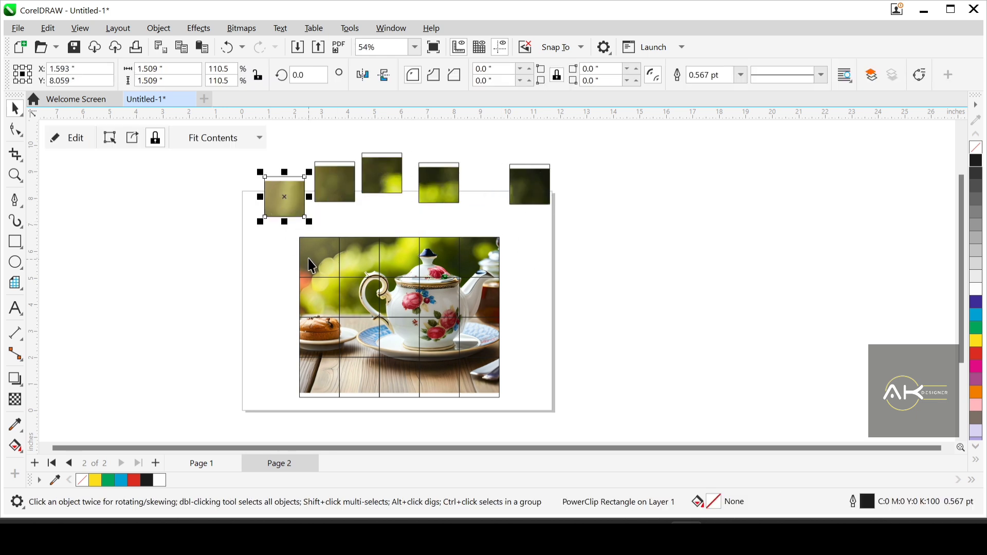
drag(307, 258, 274, 245)
drag(372, 268, 359, 236)
drag(397, 275, 396, 240)
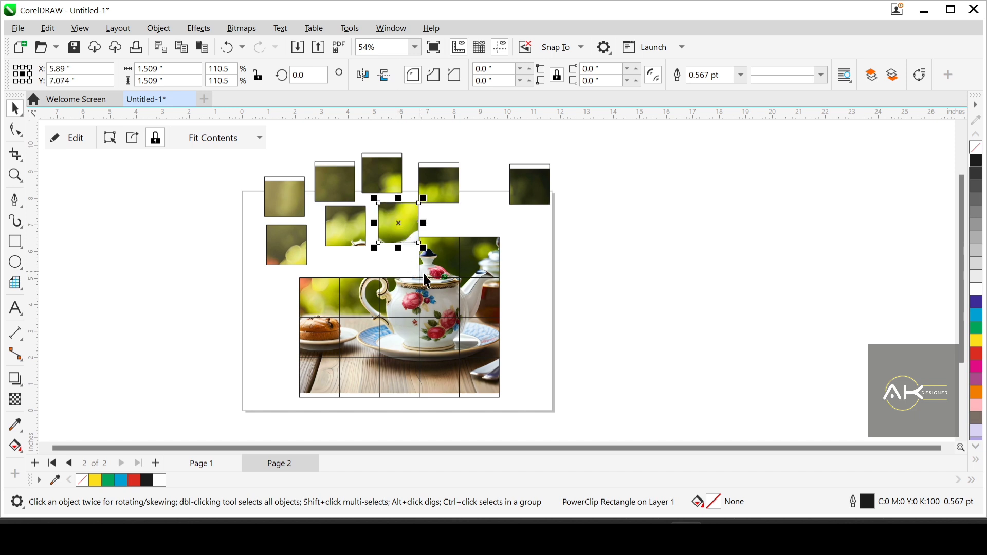
drag(438, 280, 441, 247)
Step: Scatter the third and fourth squares of the third row, the fourth of the fourth row, and the first three bottom-row squares
drag(441, 299, 529, 323)
drag(383, 314, 324, 357)
drag(426, 333, 511, 414)
drag(364, 399, 364, 399)
drag(345, 377, 327, 391)
drag(302, 361, 252, 414)
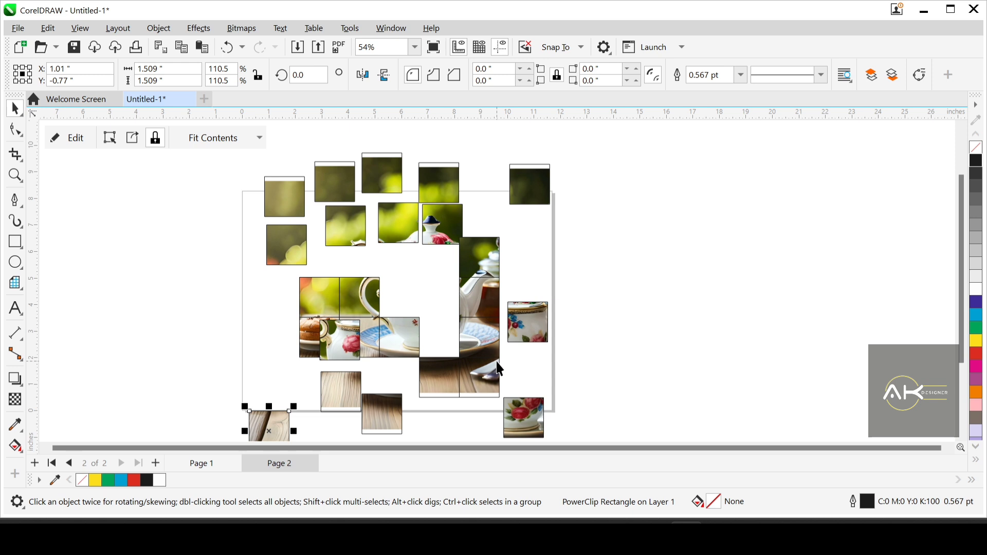
Step: Undo all the picture square moves to reassemble the photo grid
key(ctrl+z)
key(ctrl+z)
key(ctrl+z)
key(ctrl+z)
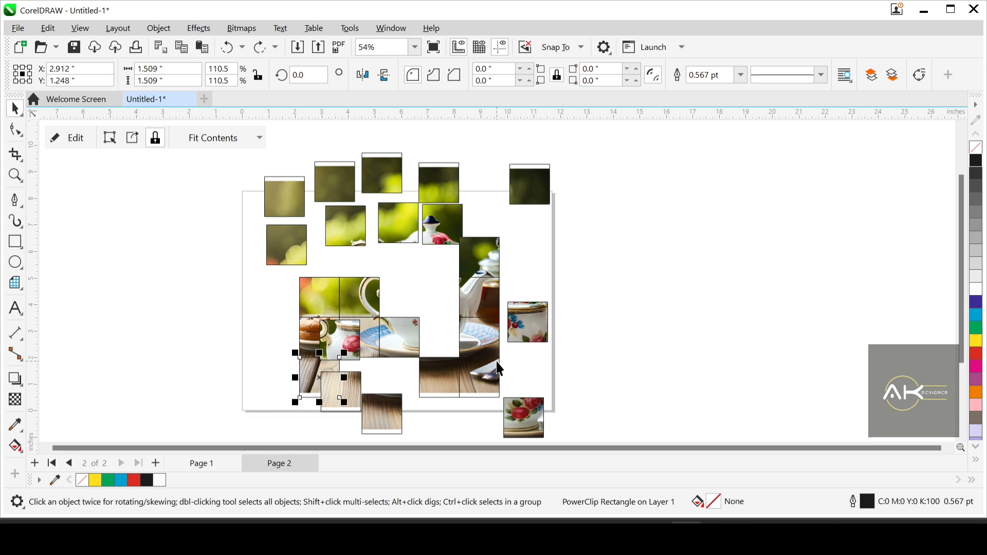
key(ctrl+z)
key(ctrl+z)
key(ctrl+z)
key(ctrl+z)
key(ctrl+z)
key(ctrl+z)
key(ctrl+z)
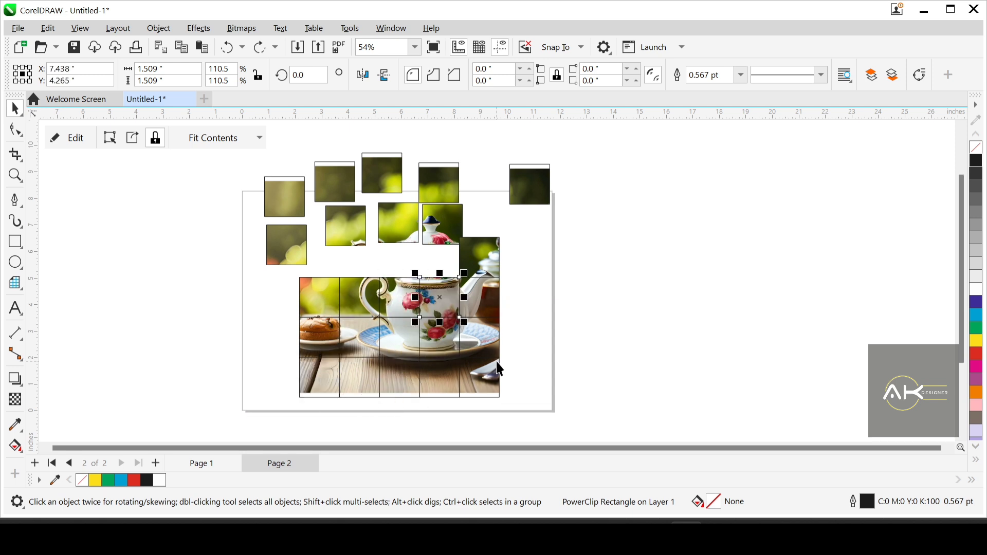
key(ctrl+z)
key(ctrl+z)
key(ctrl+z)
key(ctrl+z)
key(ctrl+z)
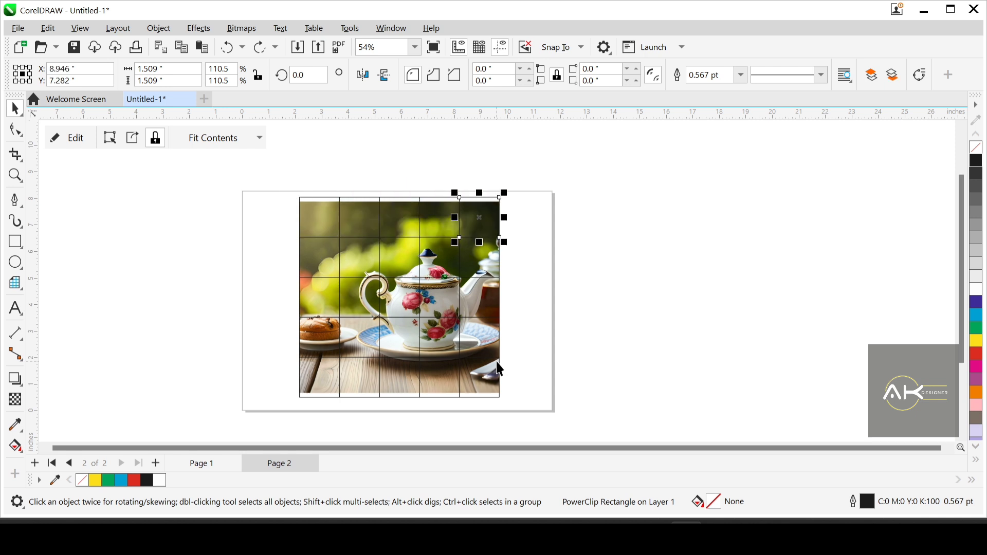
Step: Delete all the picture squares from Page 2
click(526, 377)
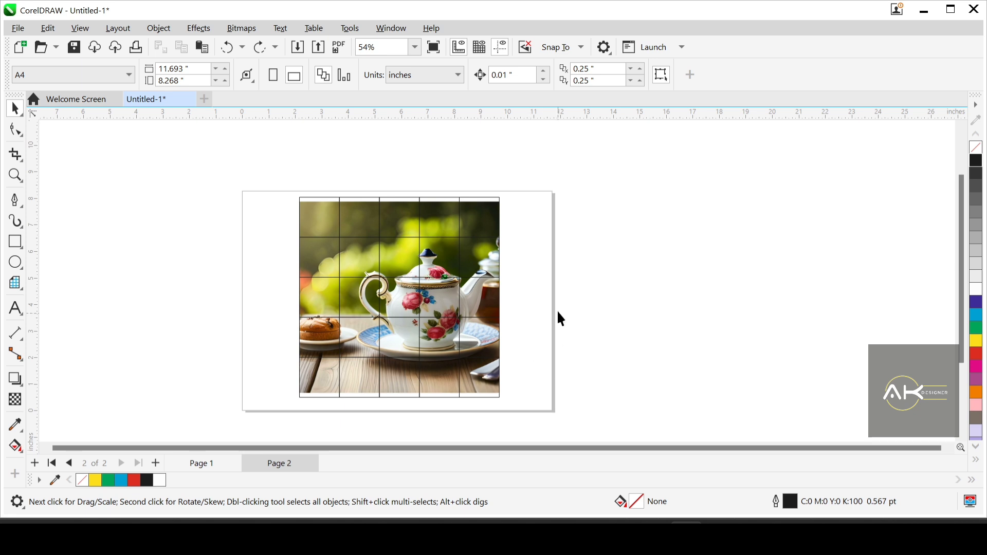
drag(599, 137, 229, 440)
key(Delete)
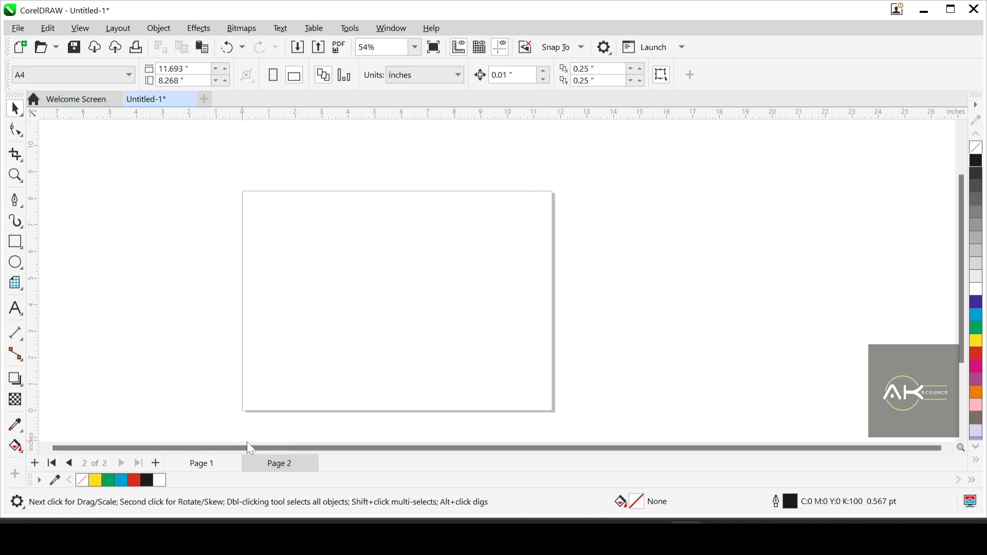
Step: Return to Page 1, draw a 5 by 5 square graph paper grid about 6.97 inches wide, and move it up slightly
click(215, 466)
click(16, 283)
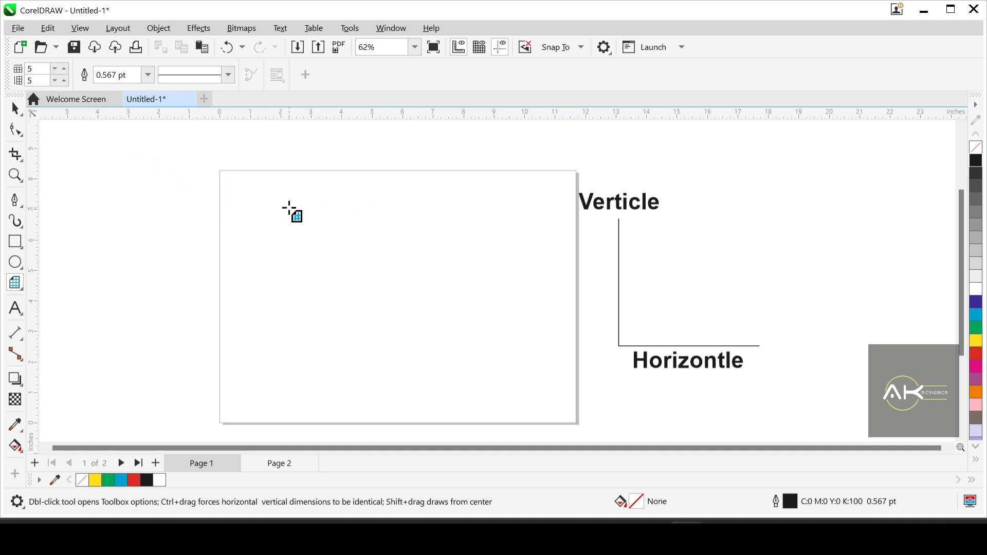
drag(290, 208, 503, 389)
drag(398, 317, 399, 299)
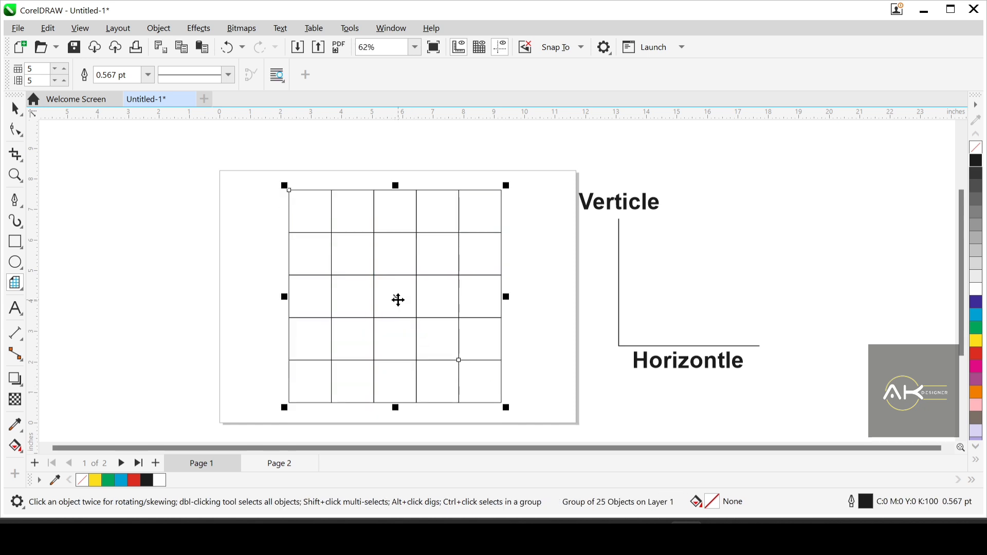
Step: Ungroup the new grid into separate squares and activate the Shape tool
click(15, 109)
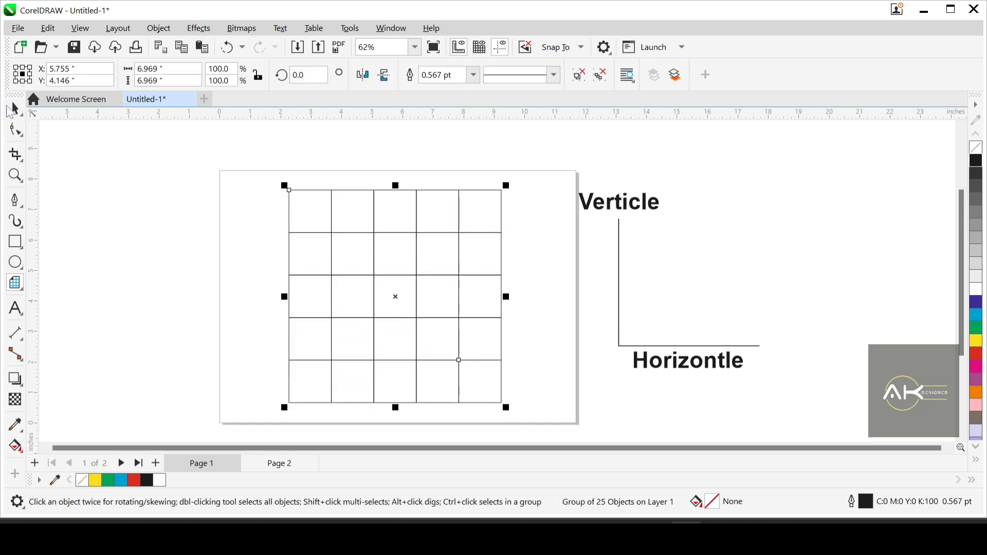
click(588, 76)
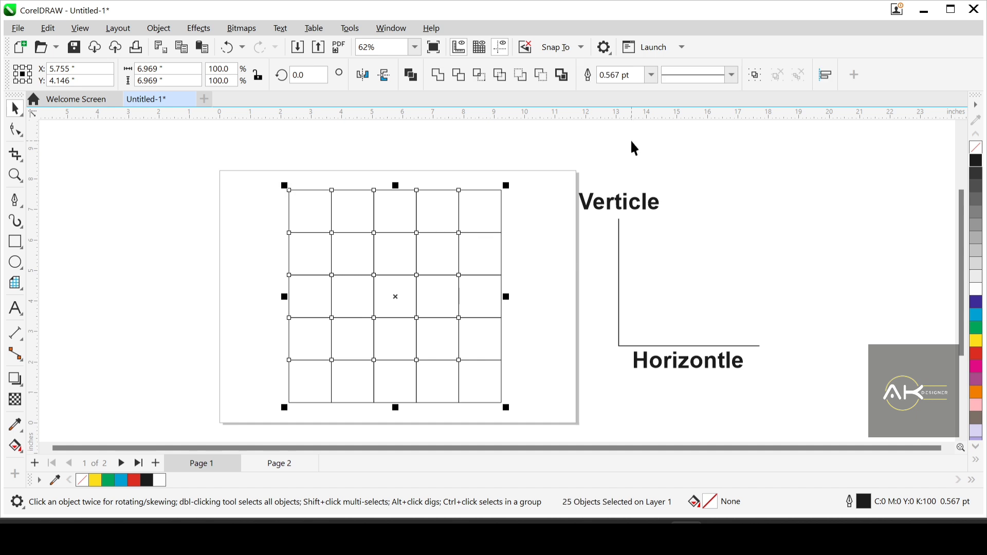
click(16, 131)
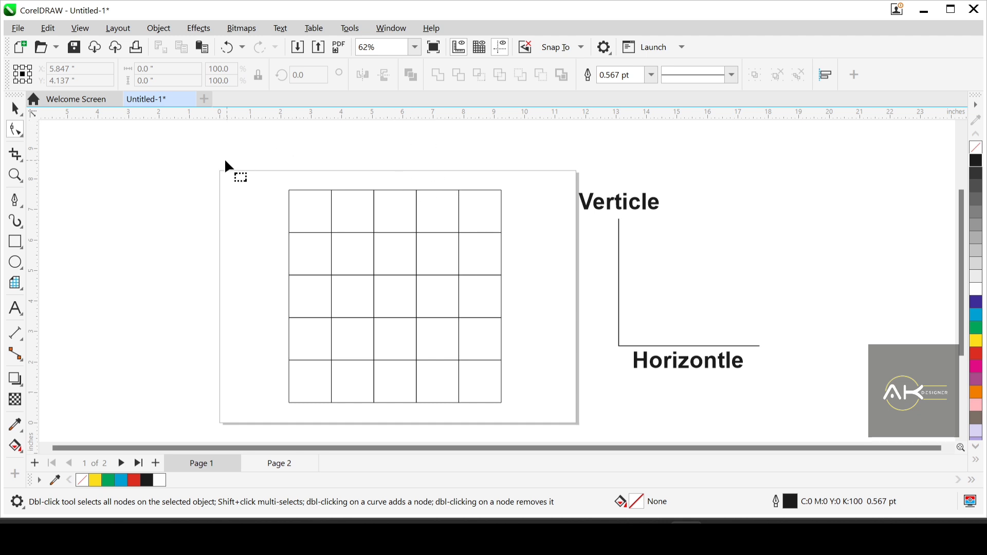
Step: Convert all 25 grid squares to curves and activate the Shape tool to show their nodes
click(15, 108)
click(380, 242)
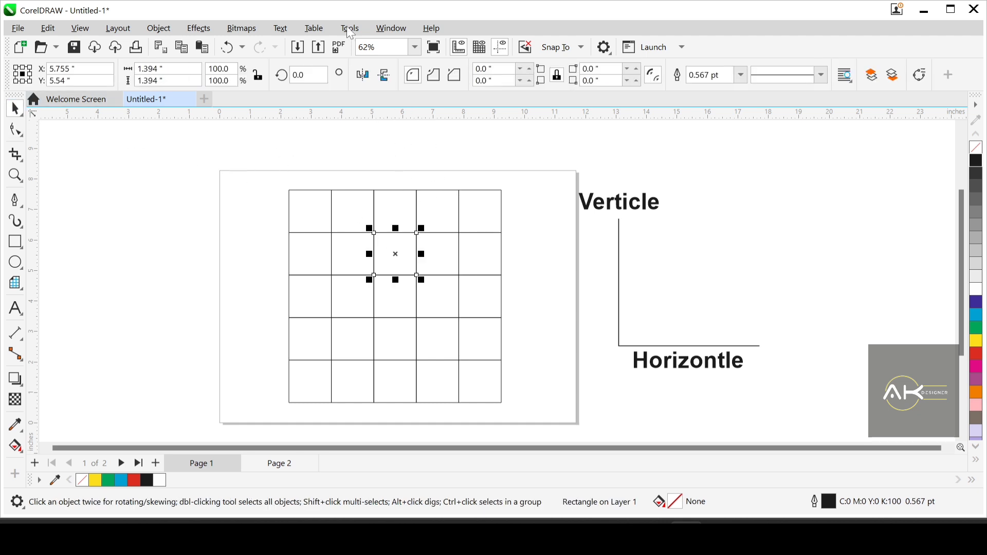
drag(203, 145, 538, 441)
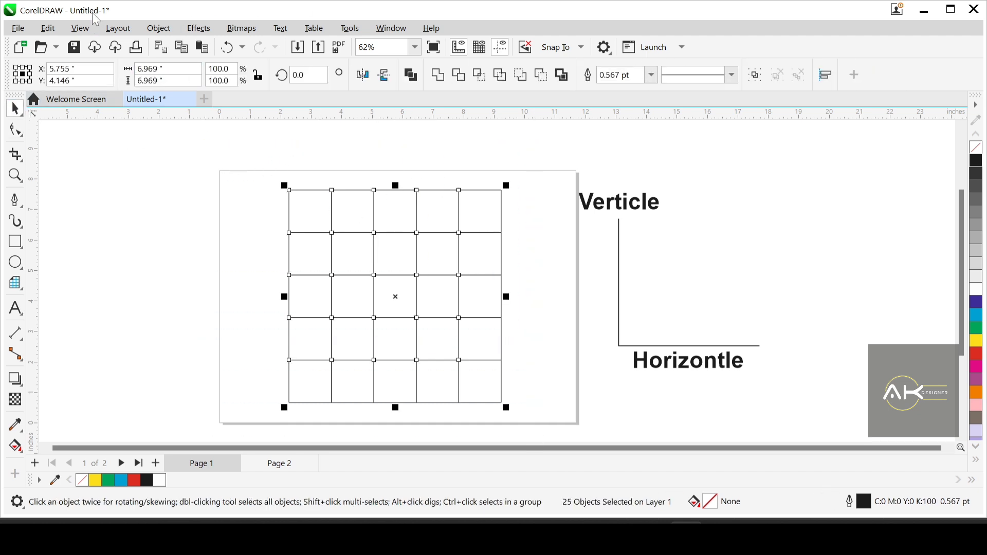
click(158, 28)
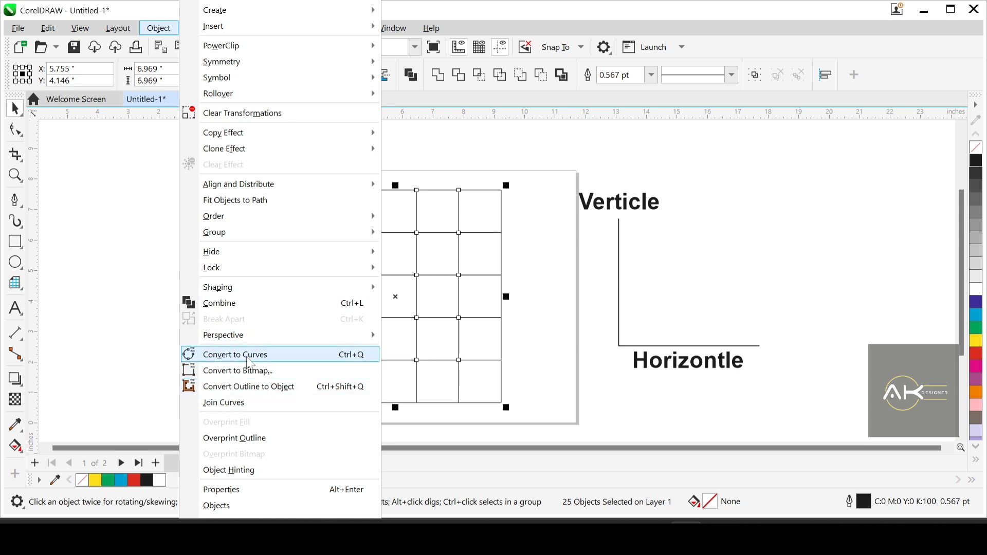
click(349, 355)
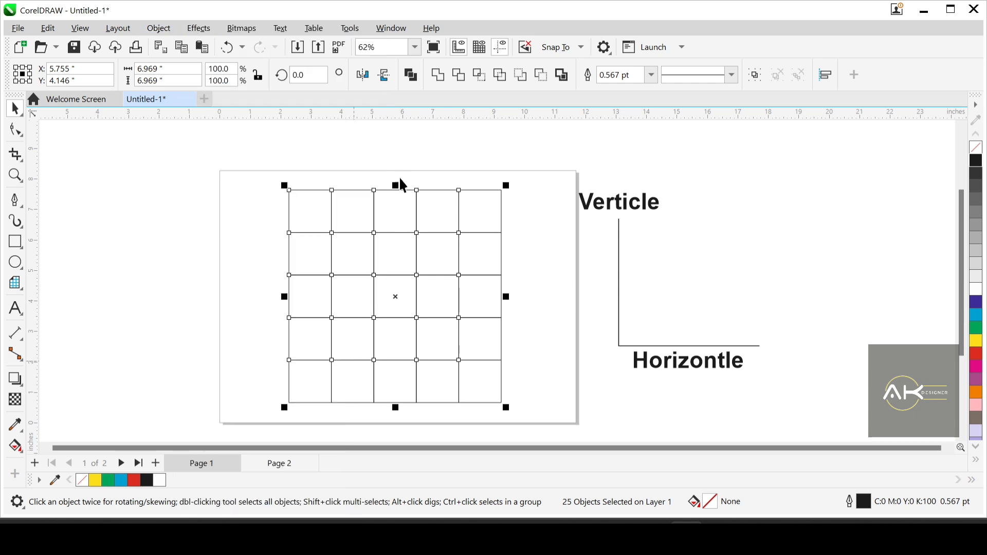
click(16, 131)
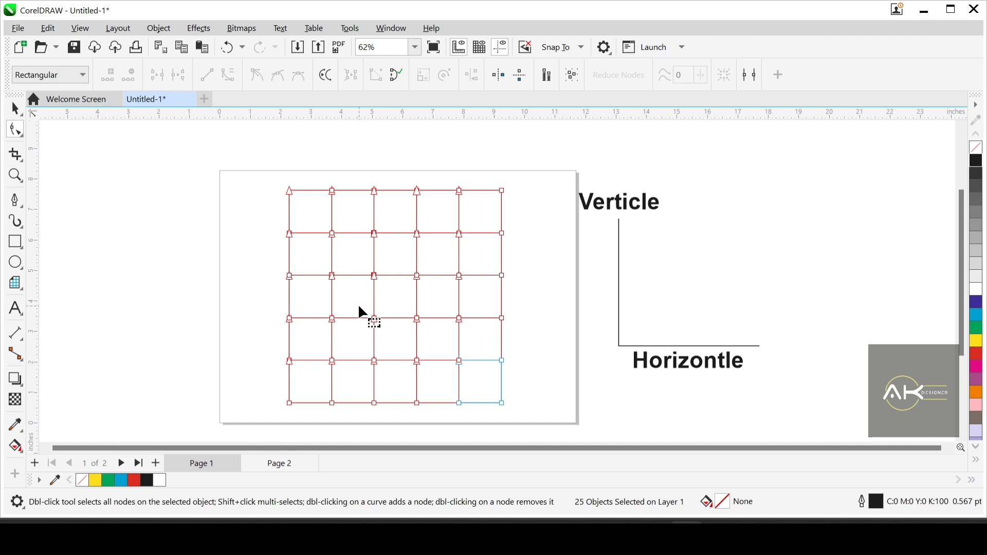
Step: Delete the five squares in the grid's rightmost column
scroll(218, 308, down, 1)
scroll(413, 367, up, 1)
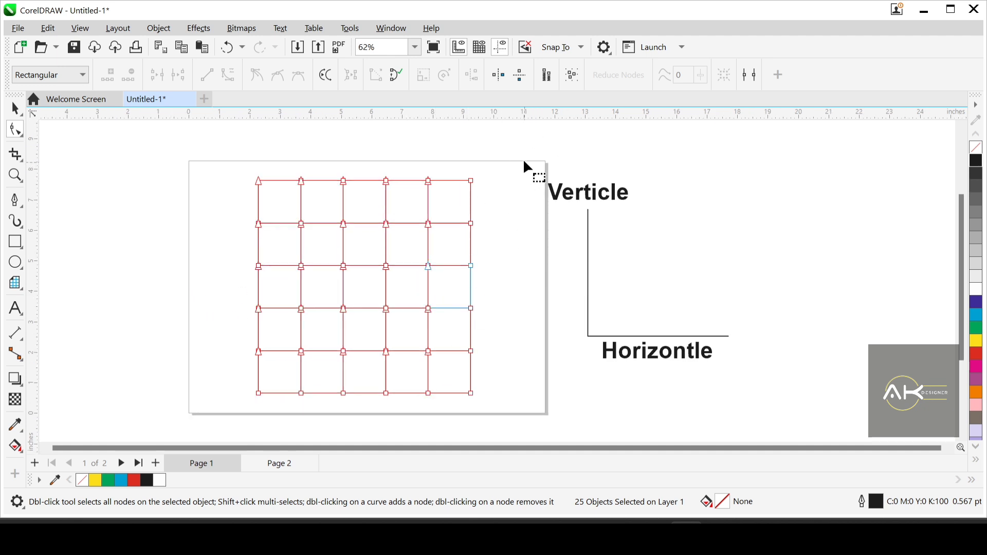
drag(411, 267, 399, 408)
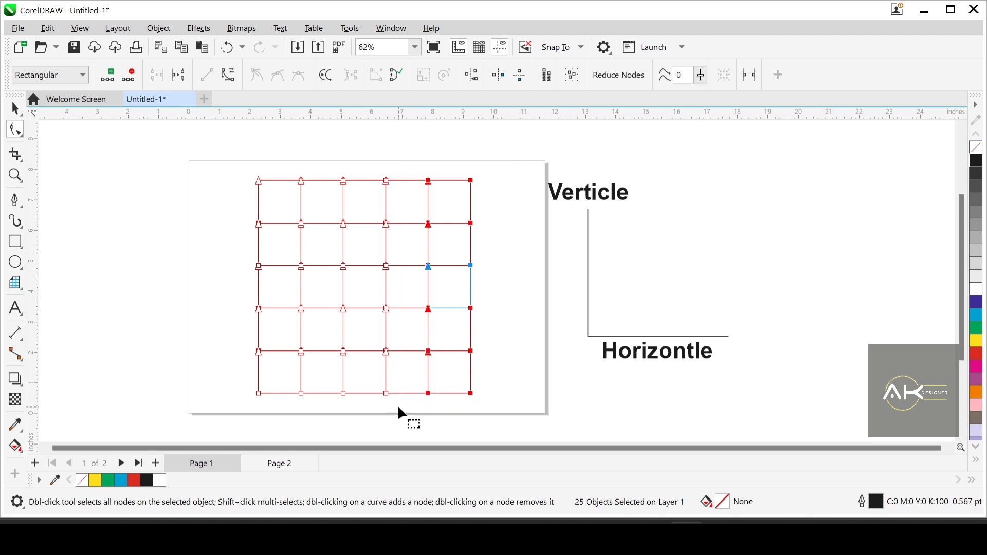
click(461, 237)
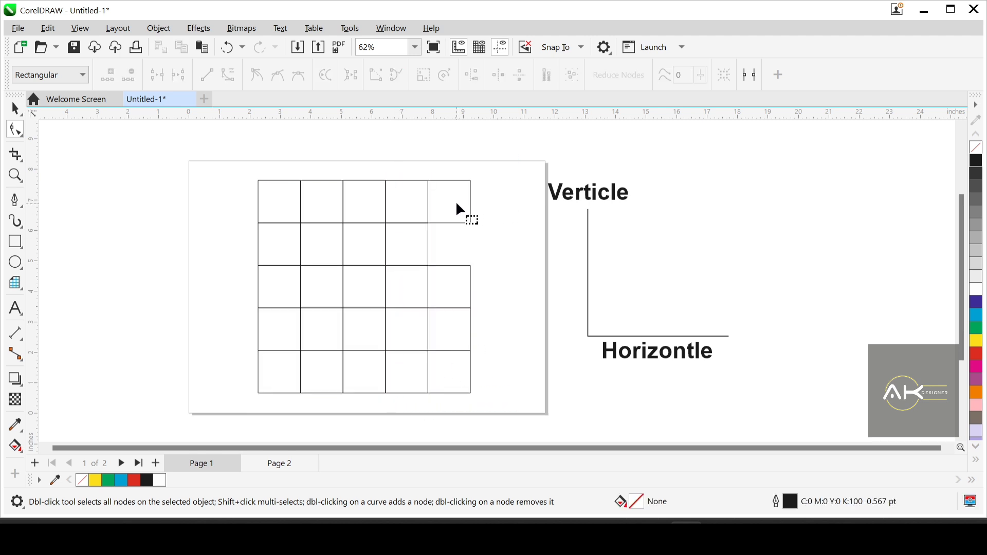
key(space)
drag(449, 229, 400, 411)
key(Delete)
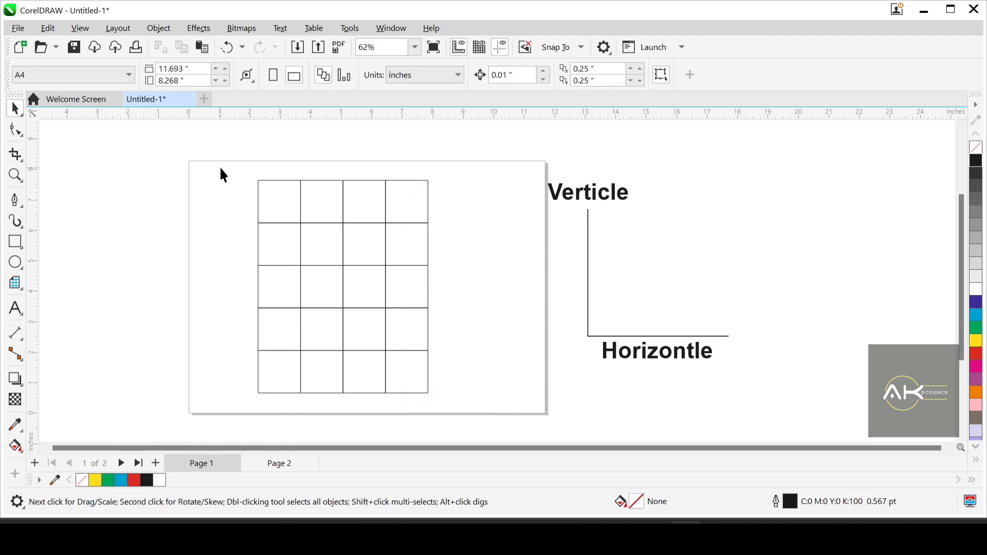
Step: Select the nodes around the rightmost column of the remaining 20 squares and shift them about 2.8 inches to the right
scroll(511, 414, down, 1)
drag(510, 414, 236, 157)
click(16, 130)
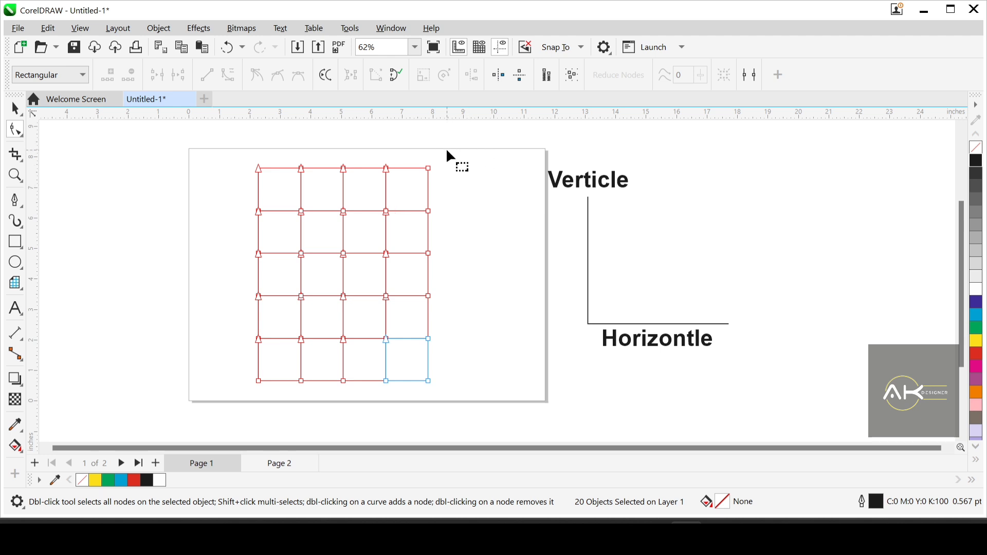
drag(388, 260, 374, 389)
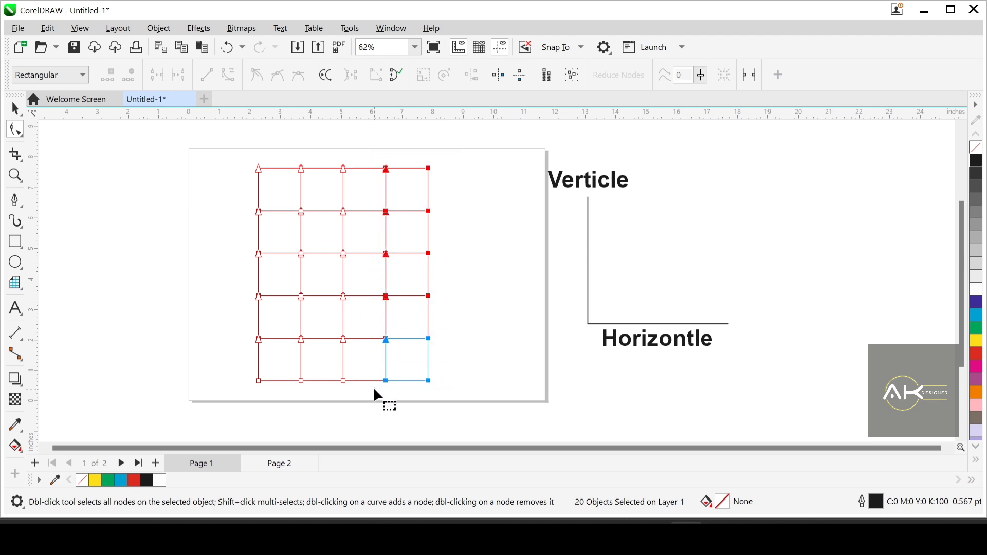
click(429, 170)
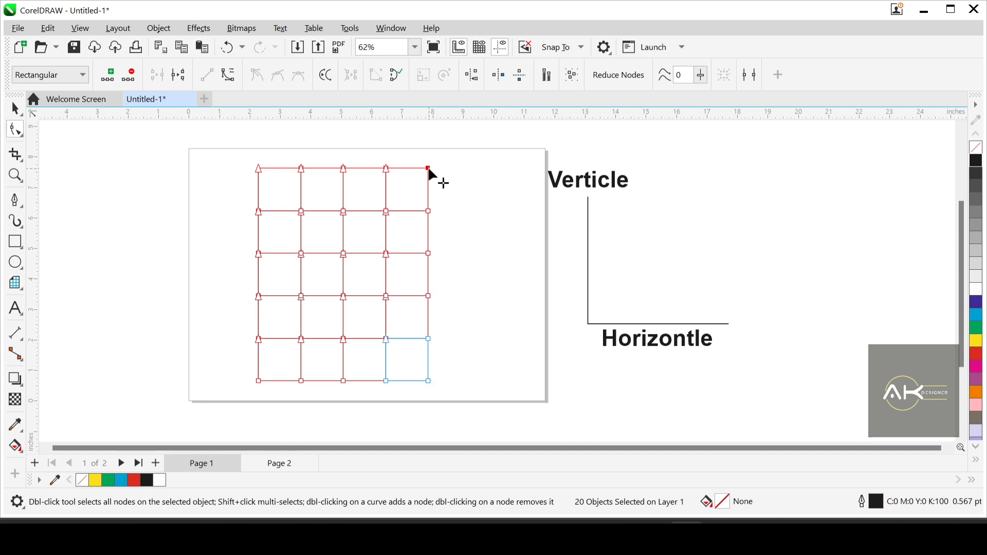
drag(430, 169, 517, 172)
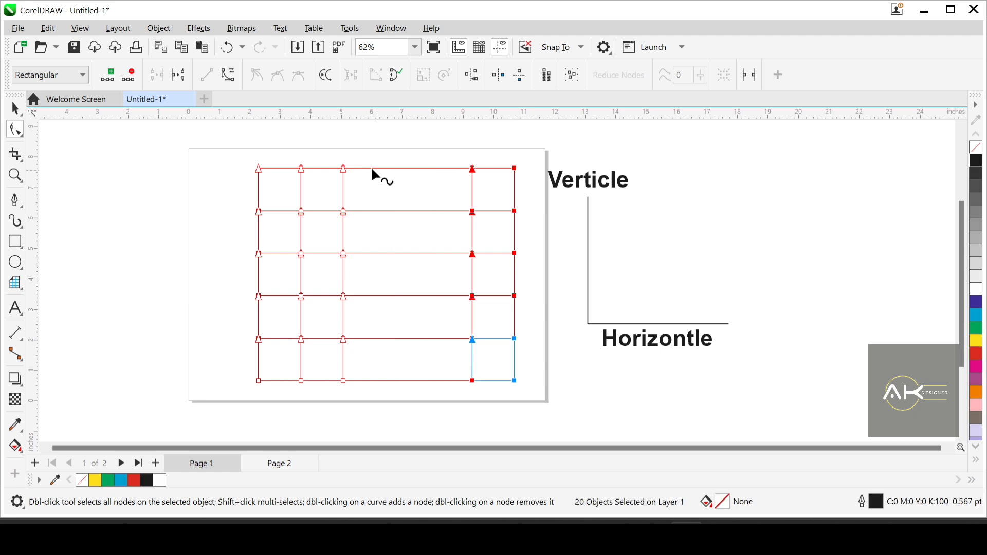
drag(376, 144, 294, 372)
mouse_move(344, 175)
mouse_down()
mouse_move(373, 175)
mouse_move(341, 169)
mouse_up()
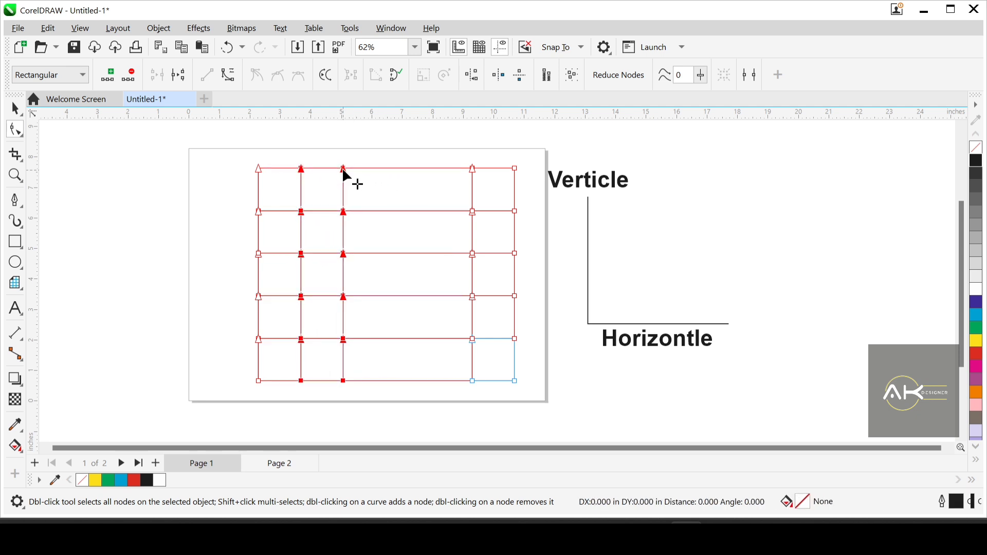
key(ctrl+z)
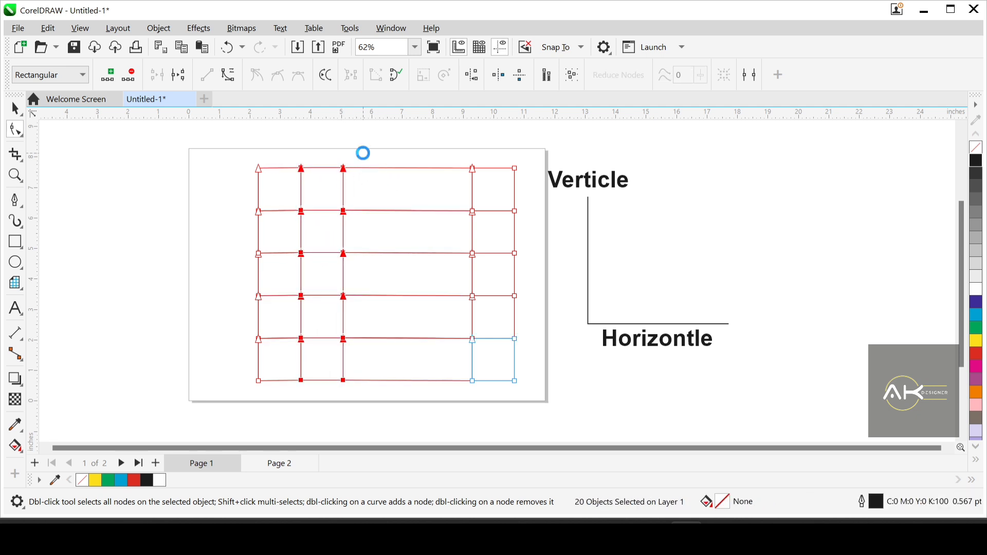
Step: Move the nodes of the third vertical grid line about 1.4 inches right and those of the left edge about 0.7 inches inward
drag(370, 148, 335, 390)
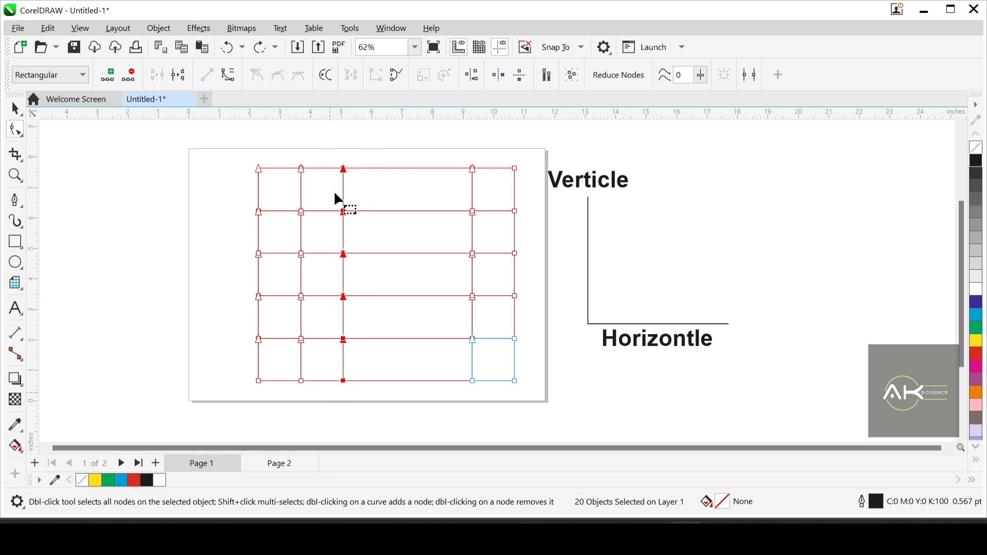
drag(340, 166, 387, 170)
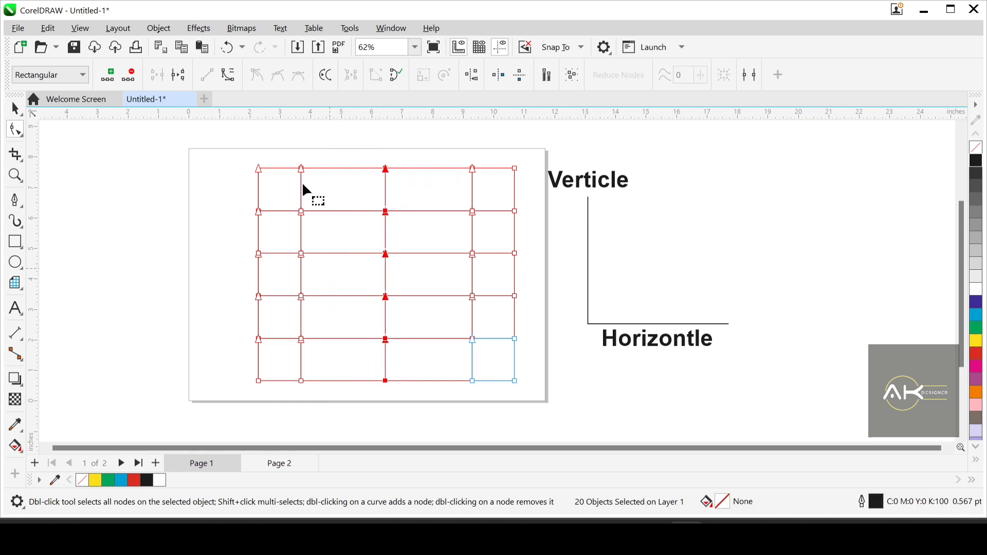
drag(239, 154, 285, 343)
drag(272, 401, 272, 402)
drag(260, 170, 282, 170)
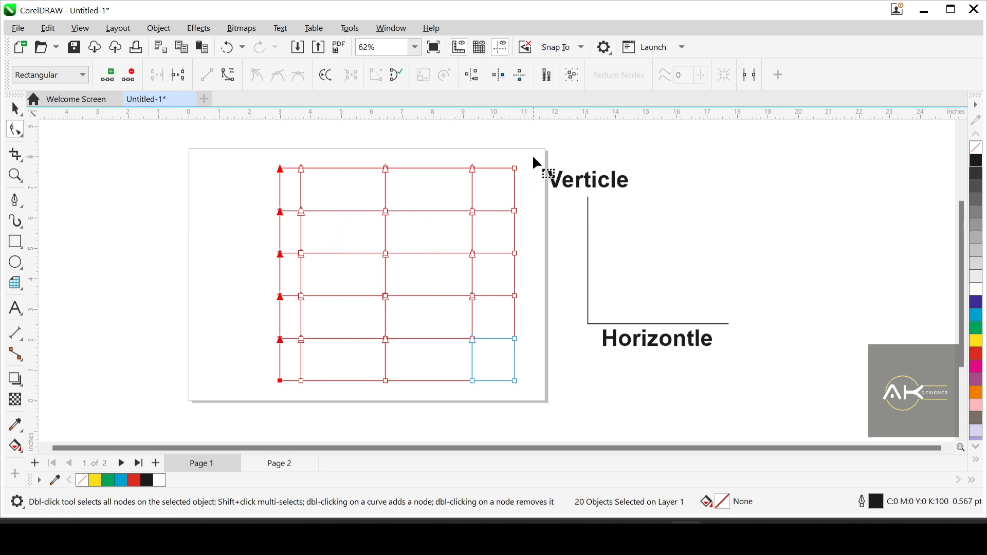
Step: Move the right edge's nodes about 0.3 inches inward, then leave node editing and deselect the grid
drag(532, 155, 504, 395)
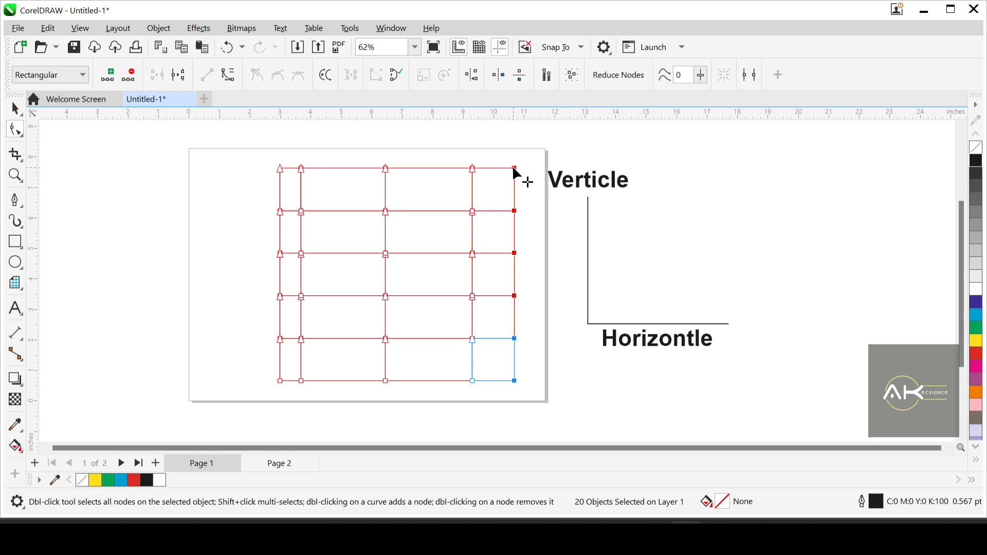
drag(513, 165, 503, 165)
key(space)
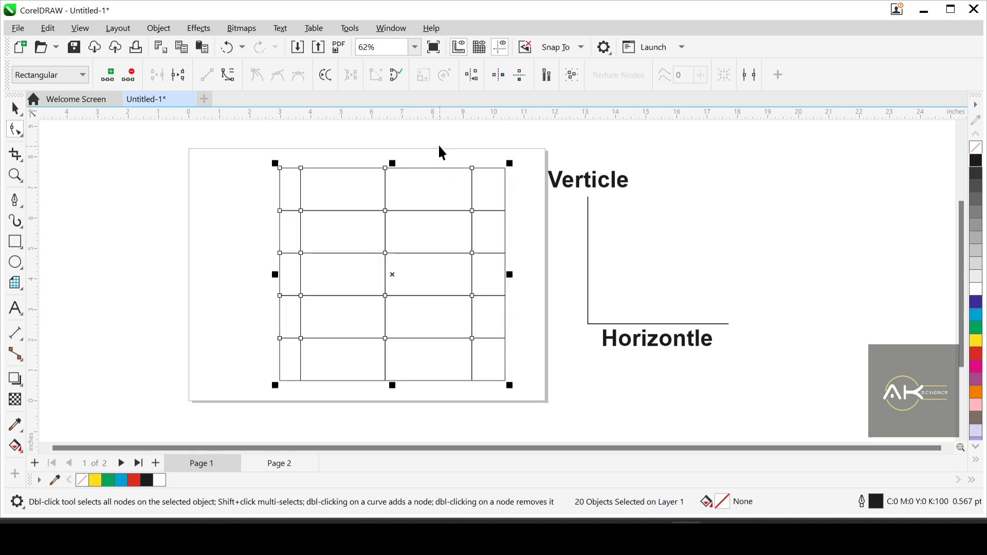
click(437, 143)
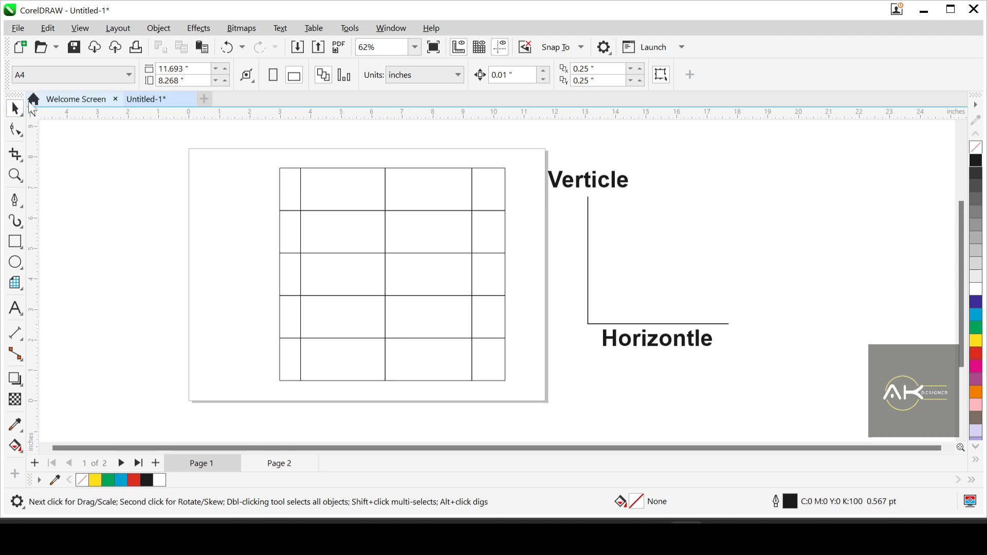
scroll(414, 177, down, 1)
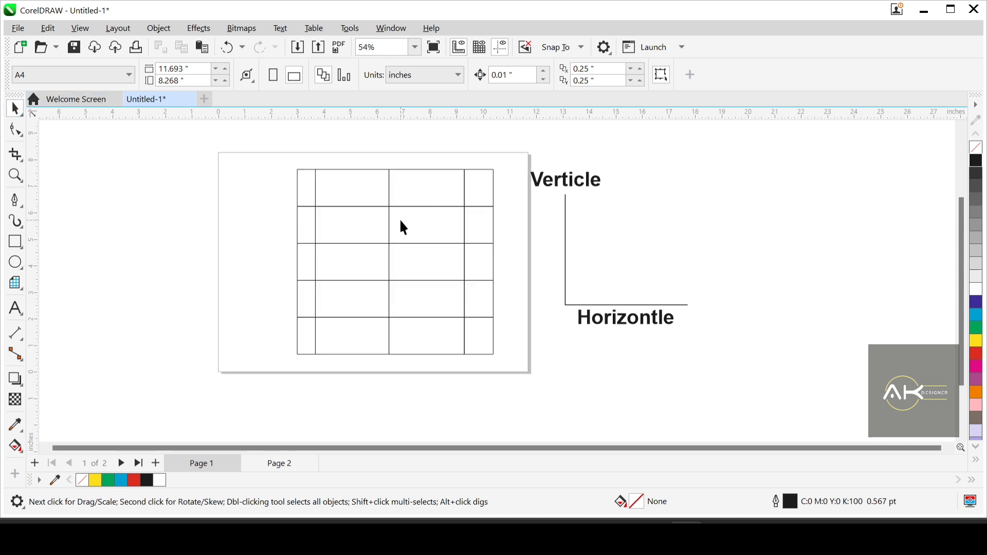
scroll(399, 218, up, 1)
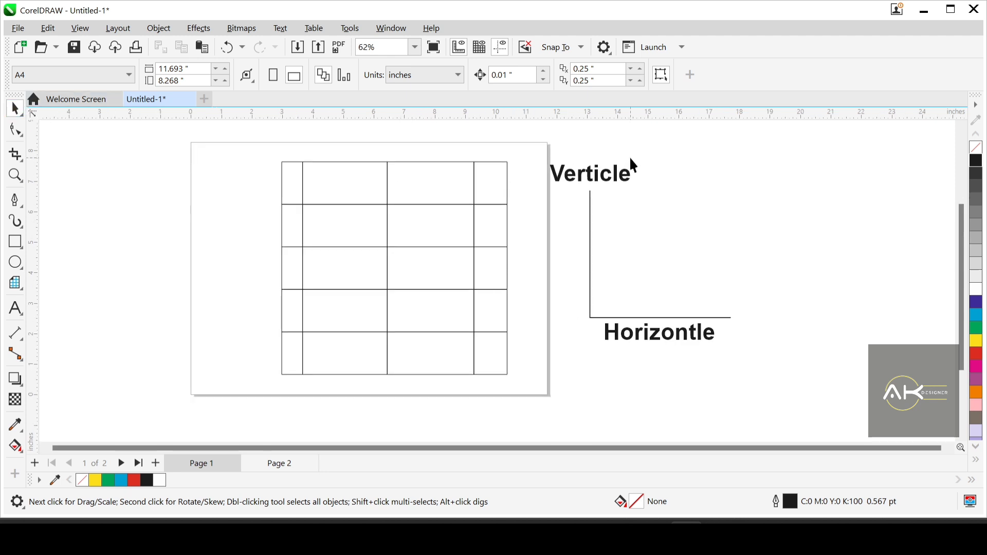